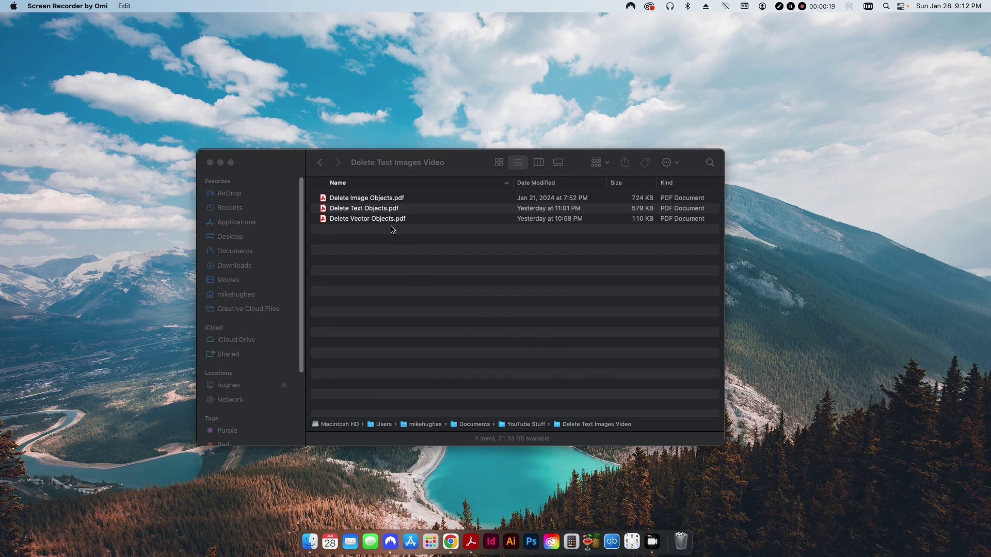
- Select Delete Image Objects.pdf in the Delete Text Images Video folder
{"action": "left_click", "coordinate": [364, 199]}
- Open Delete Image Objects.pdf in Acrobat and expand its Page 1 content tree
{"action": "double_click", "coordinate": [381, 202]}
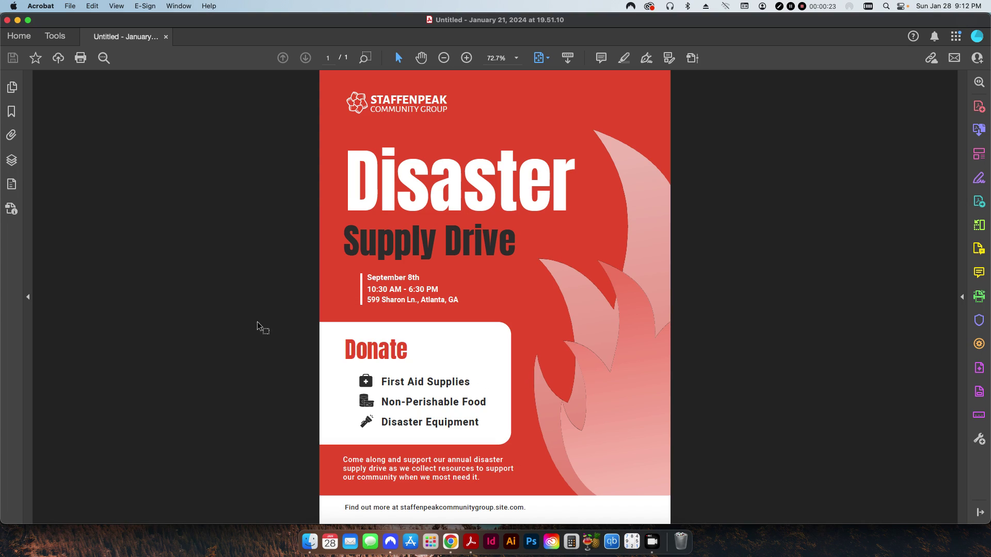
{"action": "left_click", "coordinate": [11, 185]}
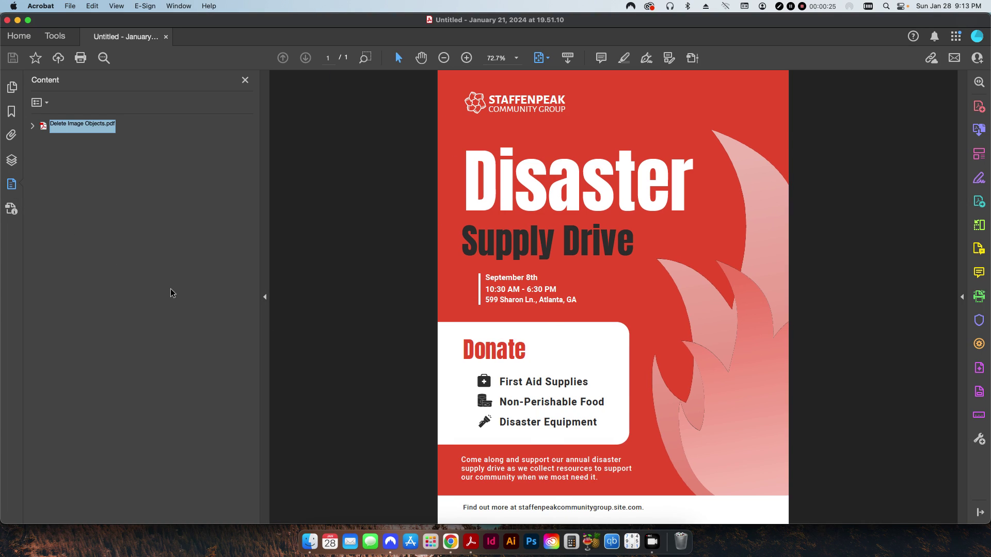
{"action": "left_click", "coordinate": [32, 126]}
{"action": "left_click", "coordinate": [40, 141]}
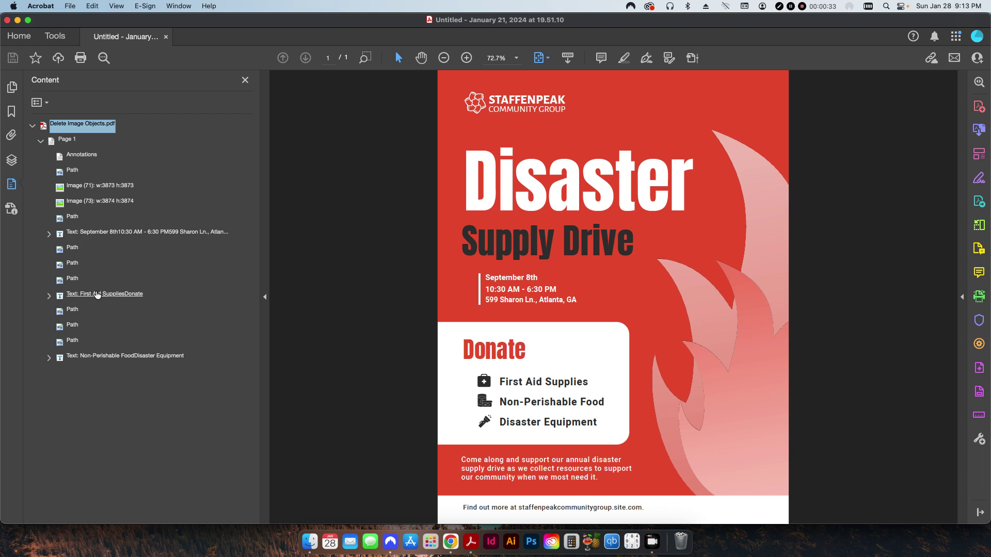
- Locate Image (71) and Image (73) on the page, then bring up the Print Production tools
{"action": "left_click", "coordinate": [86, 187]}
{"action": "left_click", "coordinate": [90, 203]}
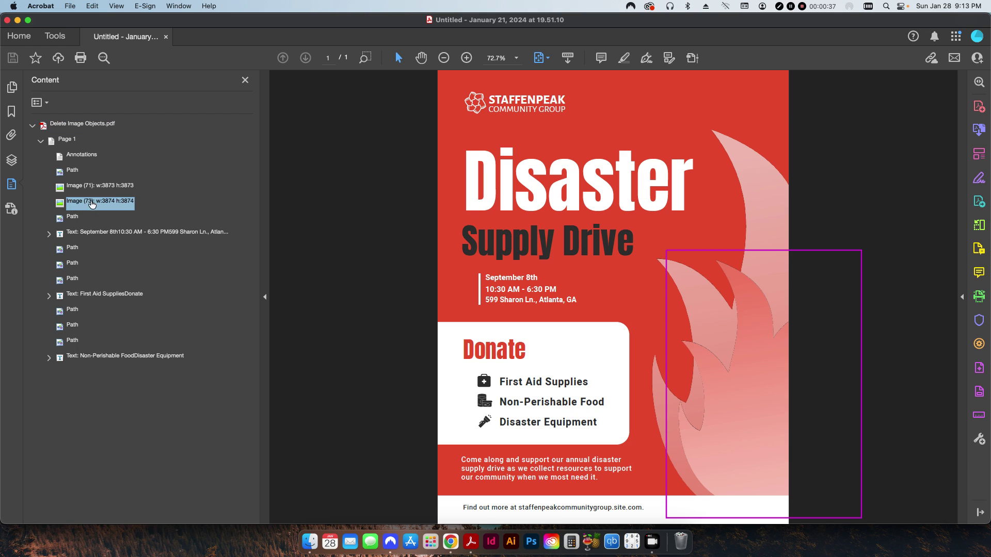
{"action": "left_click", "coordinate": [343, 262]}
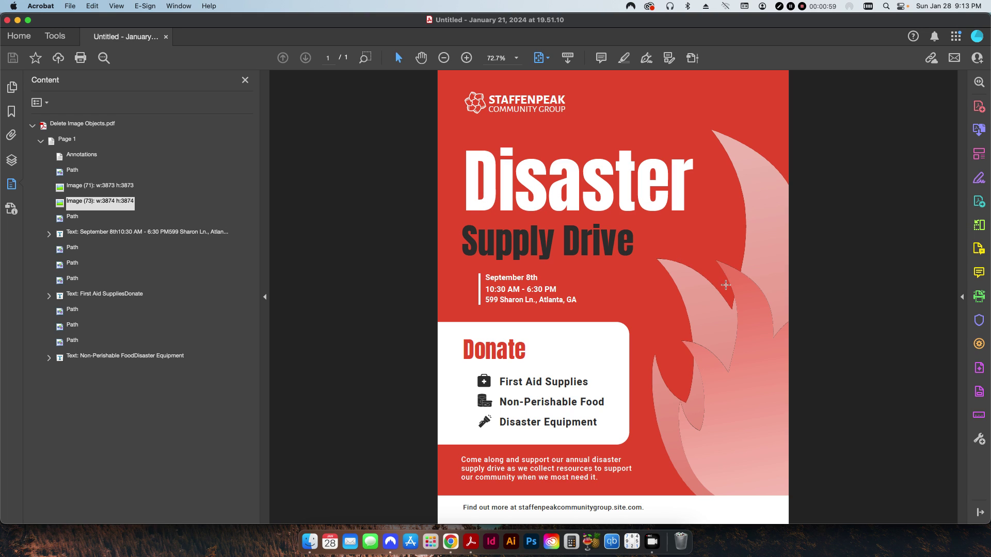
{"action": "left_click", "coordinate": [979, 369]}
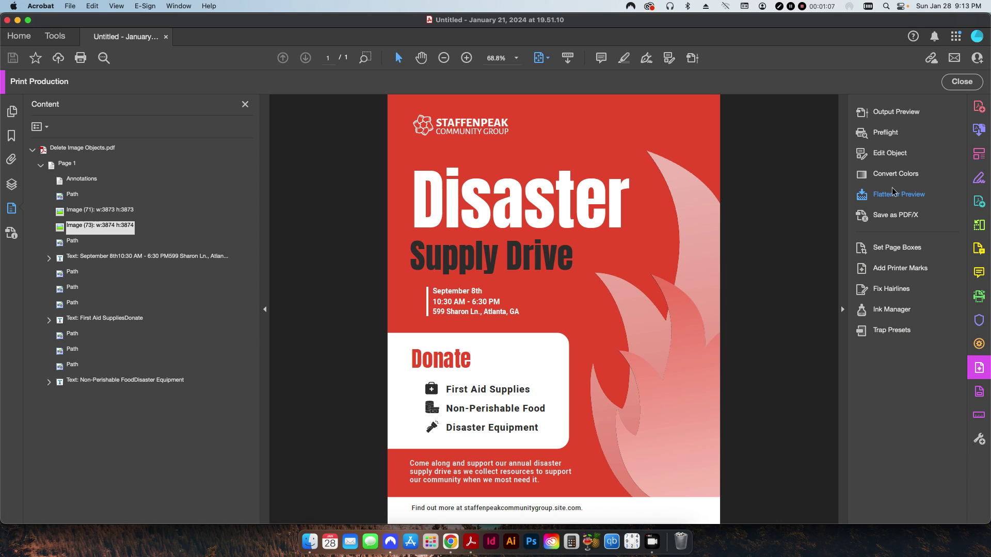
- Open Preflight, center its window, and open the Remove All Images fixup for editing
{"action": "left_click", "coordinate": [890, 137]}
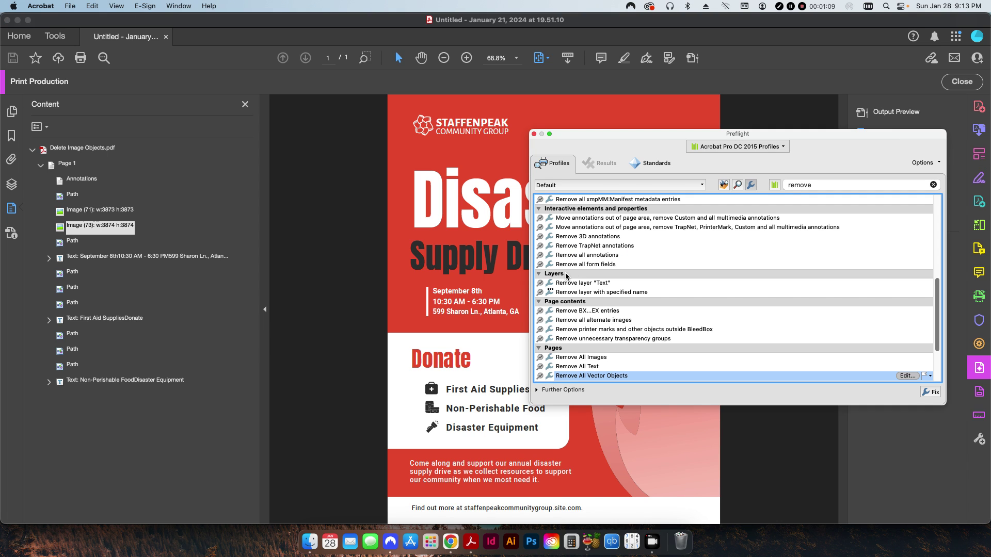
{"action": "left_click_drag", "start_coordinate": [619, 141], "coordinate": [430, 184]}
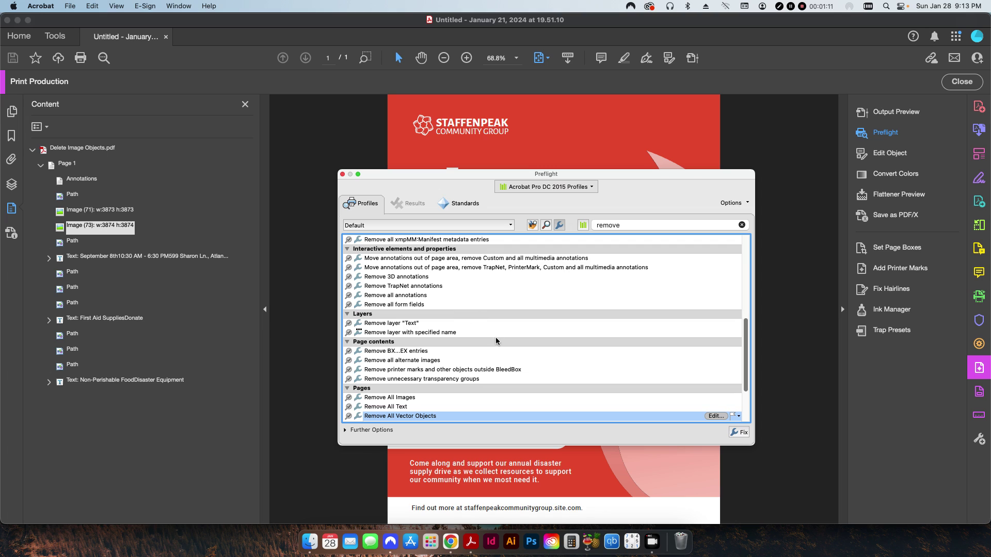
{"action": "scroll", "coordinate": [472, 342], "scroll_direction": "down", "scroll_amount": 3}
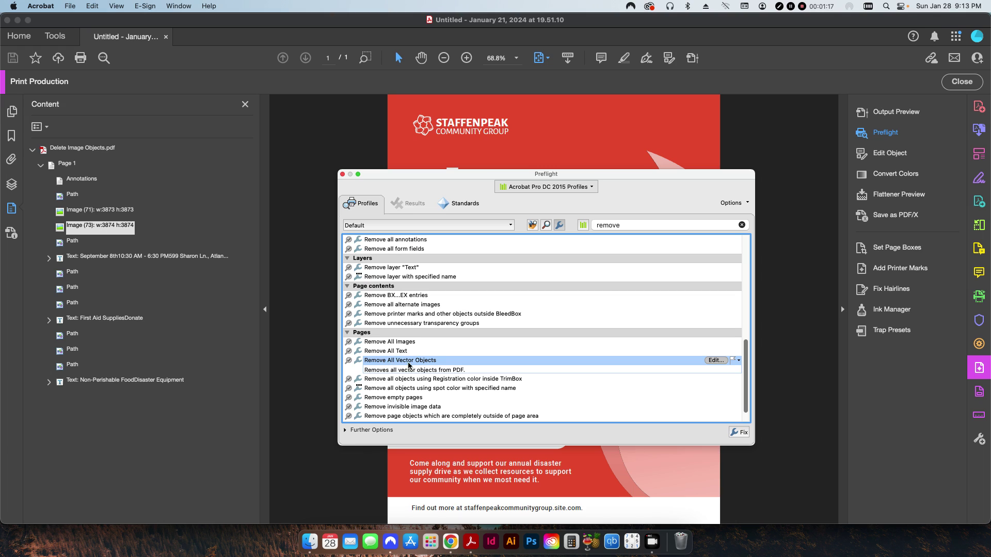
{"action": "left_click", "coordinate": [400, 342]}
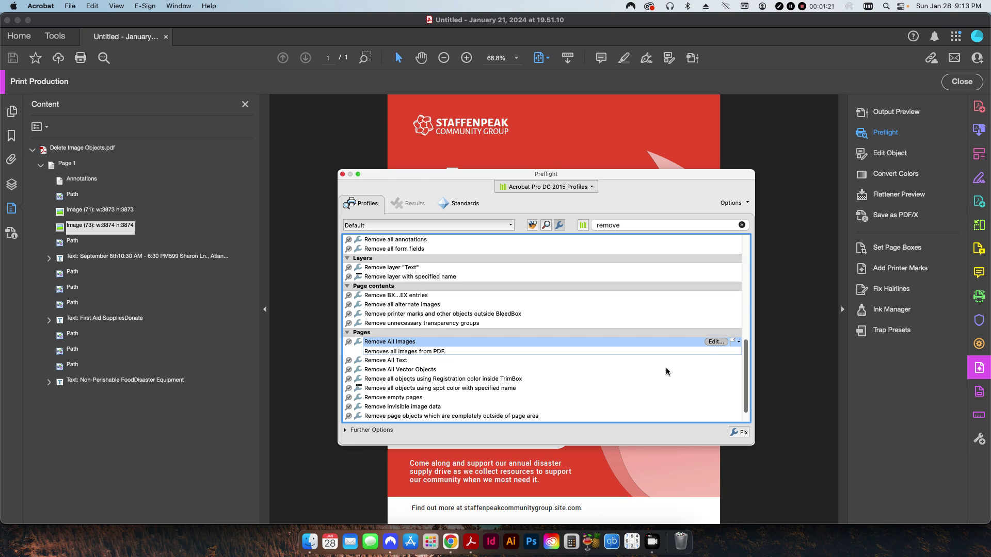
{"action": "left_click", "coordinate": [715, 341]}
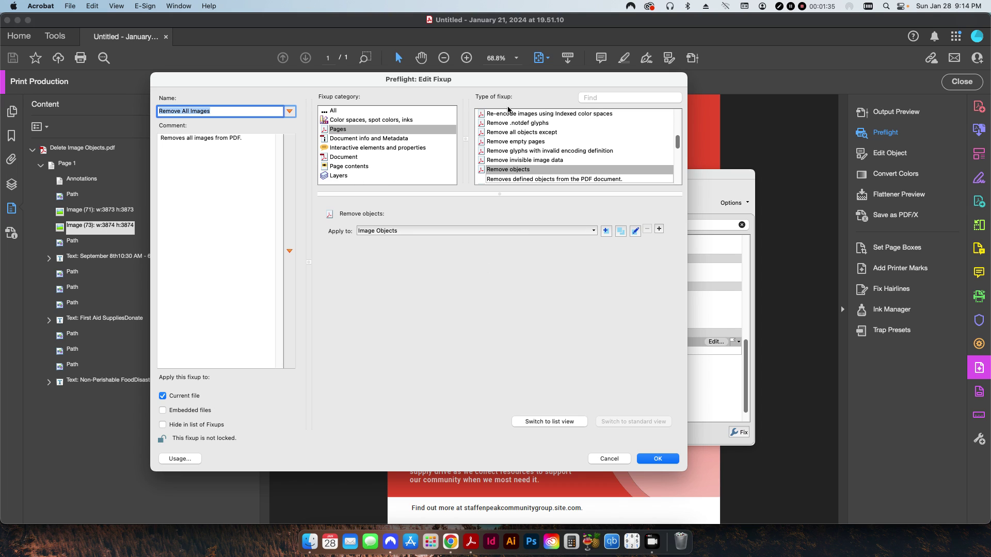
- Search the fixup types for 'remove o' and browse the Apply to object-type list
{"action": "left_click", "coordinate": [597, 98]}
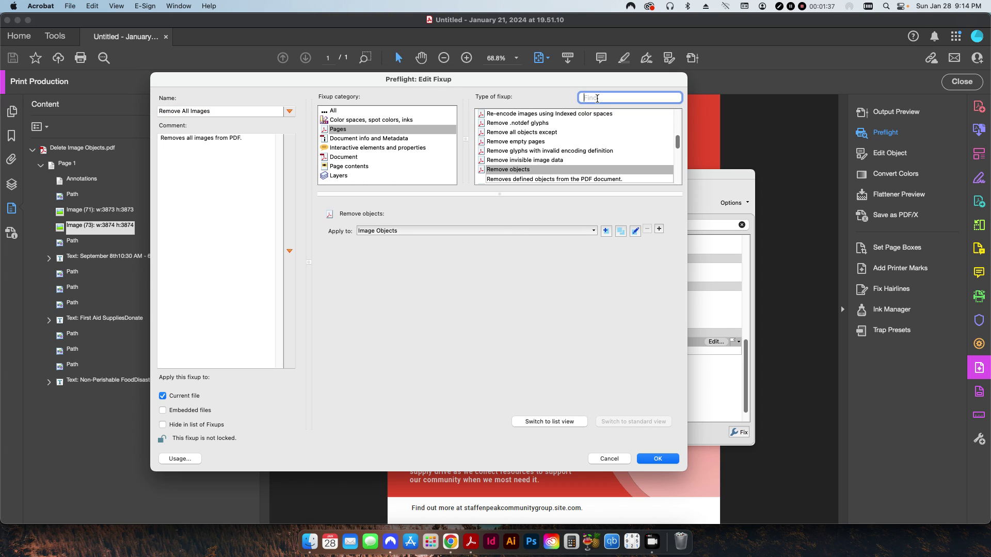
{"action": "type", "text": "remove"}
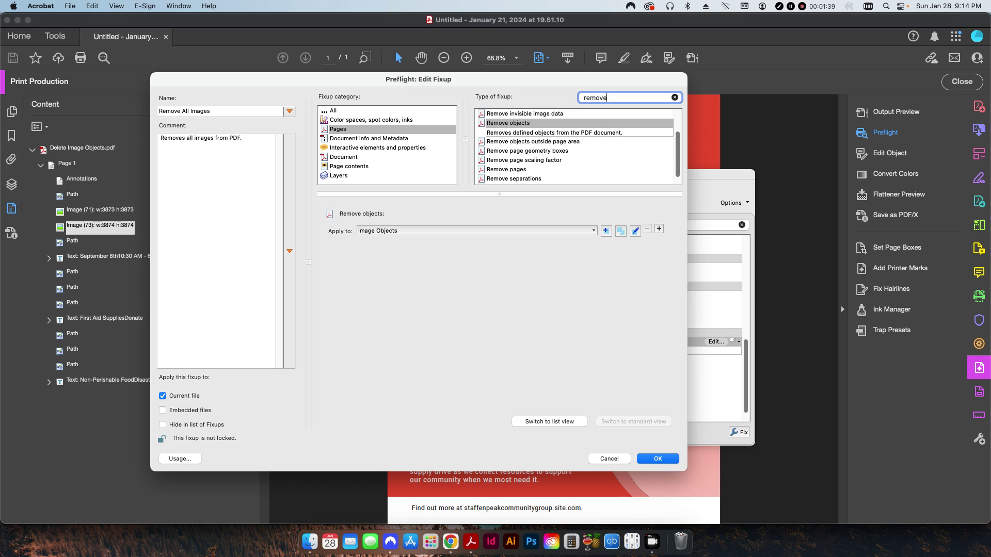
{"action": "type", "text": " o"}
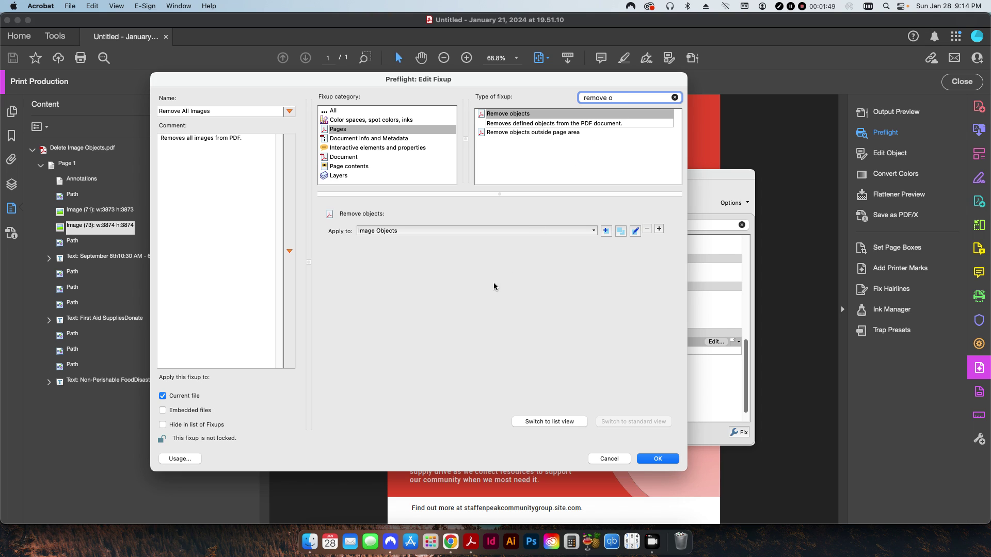
{"action": "left_click", "coordinate": [459, 233]}
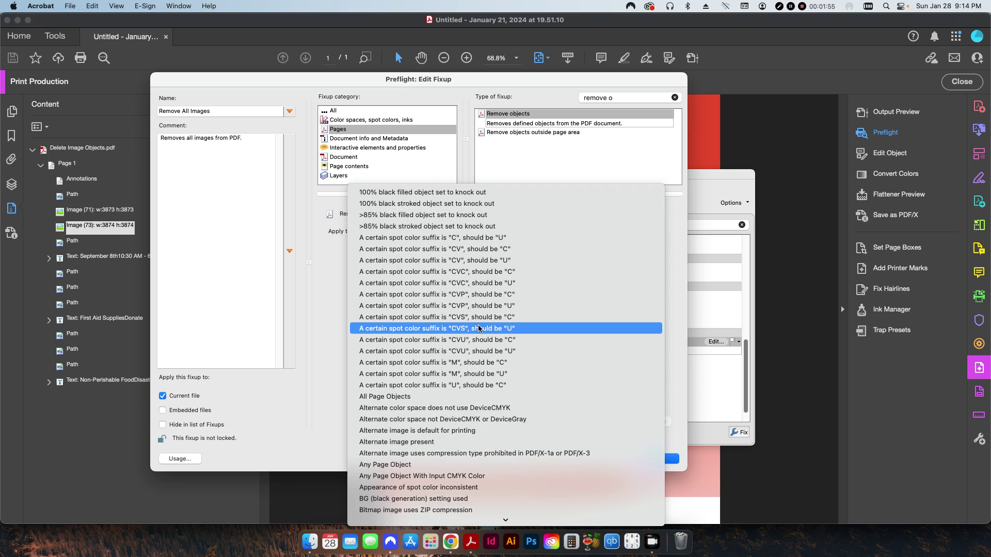
{"action": "scroll", "coordinate": [478, 329], "scroll_direction": "down", "scroll_amount": 3}
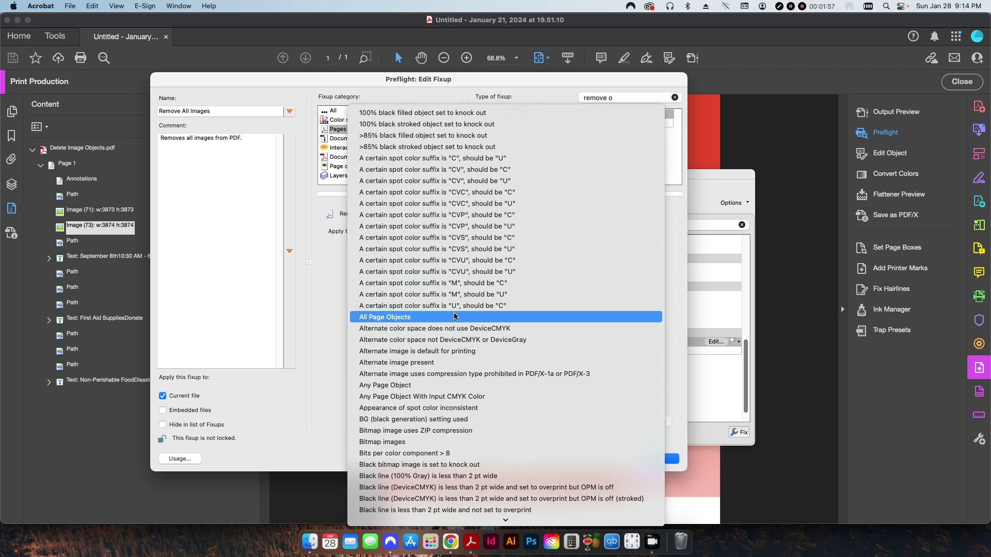
{"action": "scroll", "coordinate": [454, 320], "scroll_direction": "down", "scroll_amount": 5}
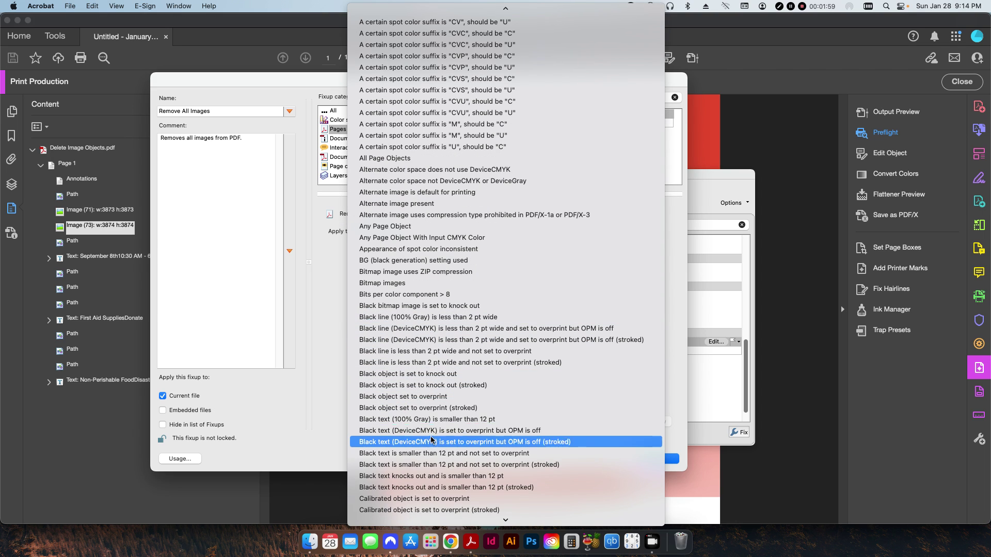
{"action": "scroll", "coordinate": [425, 377], "scroll_direction": "down", "scroll_amount": 4}
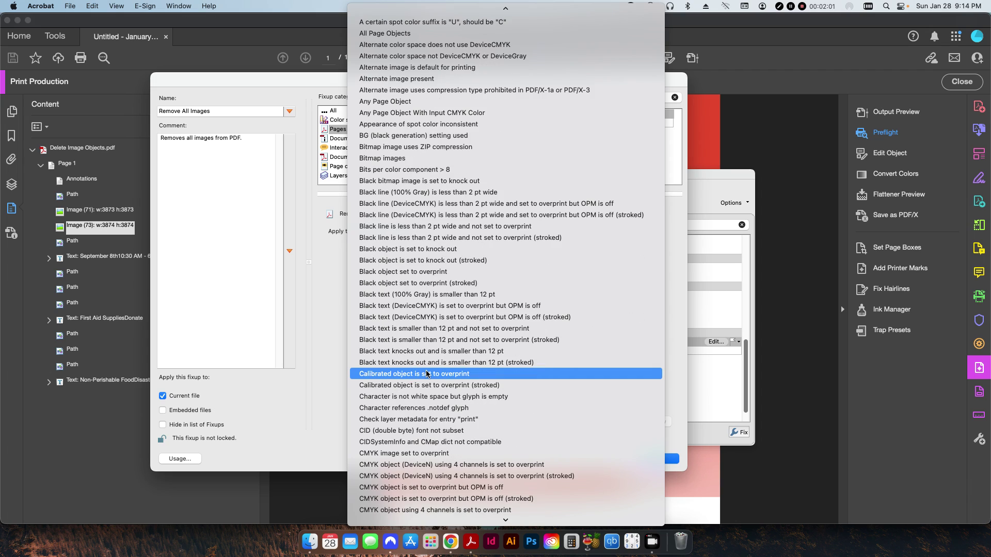
{"action": "scroll", "coordinate": [427, 373], "scroll_direction": "down", "scroll_amount": 10}
{"action": "scroll", "coordinate": [449, 377], "scroll_direction": "up", "scroll_amount": 15}
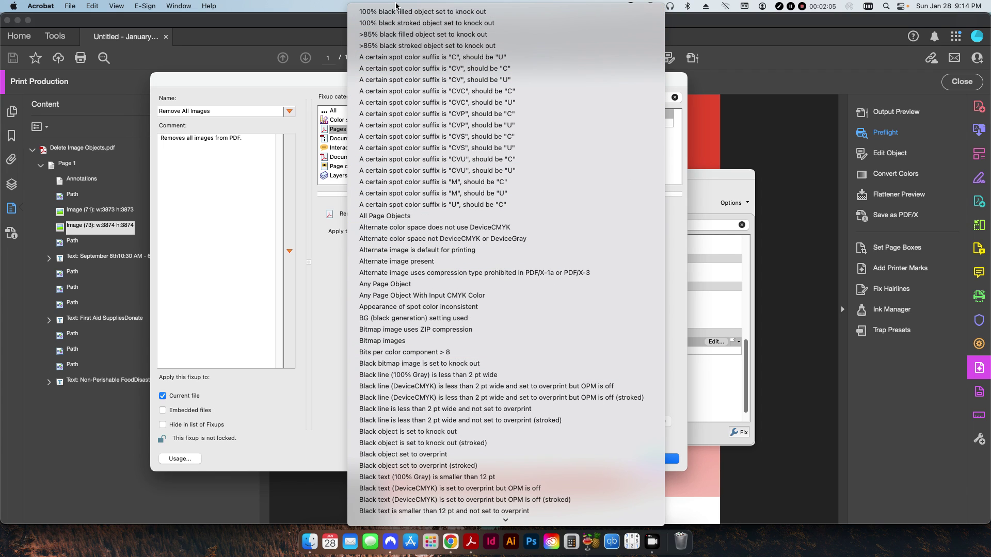
{"action": "left_click", "coordinate": [395, 11]}
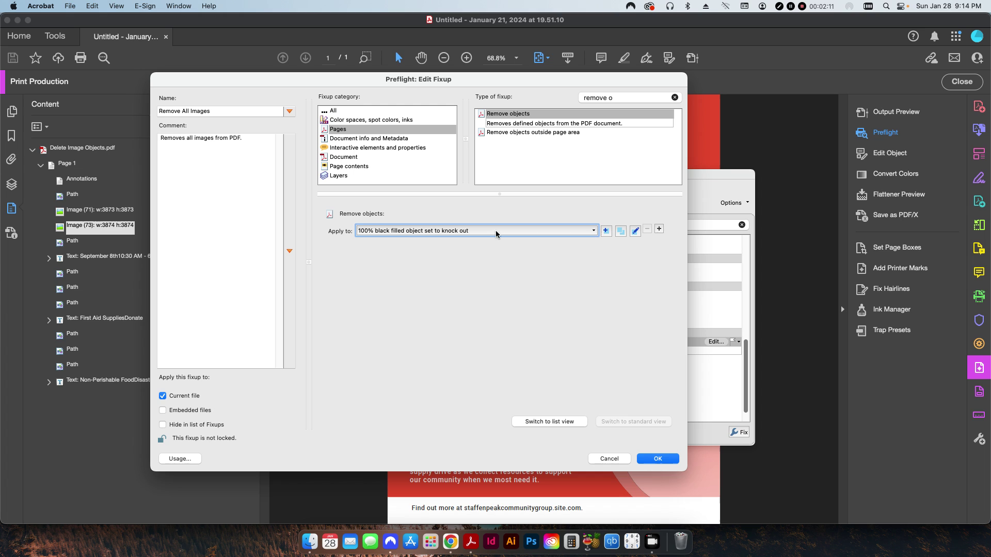
- Browse the object-type list again and close it without changing anything
{"action": "left_click", "coordinate": [568, 231]}
{"action": "scroll", "coordinate": [495, 278], "scroll_direction": "down", "scroll_amount": 5}
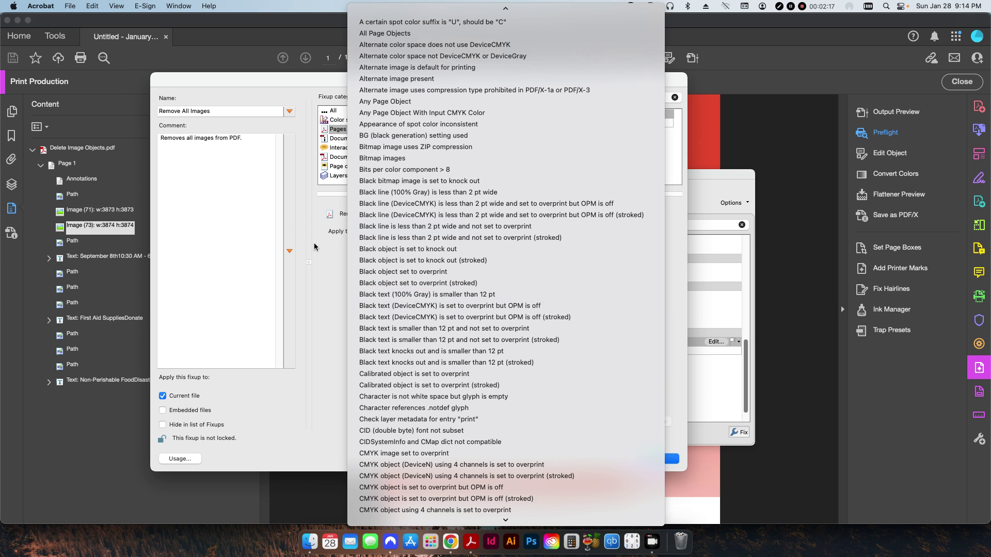
{"action": "scroll", "coordinate": [462, 273], "scroll_direction": "down", "scroll_amount": 10}
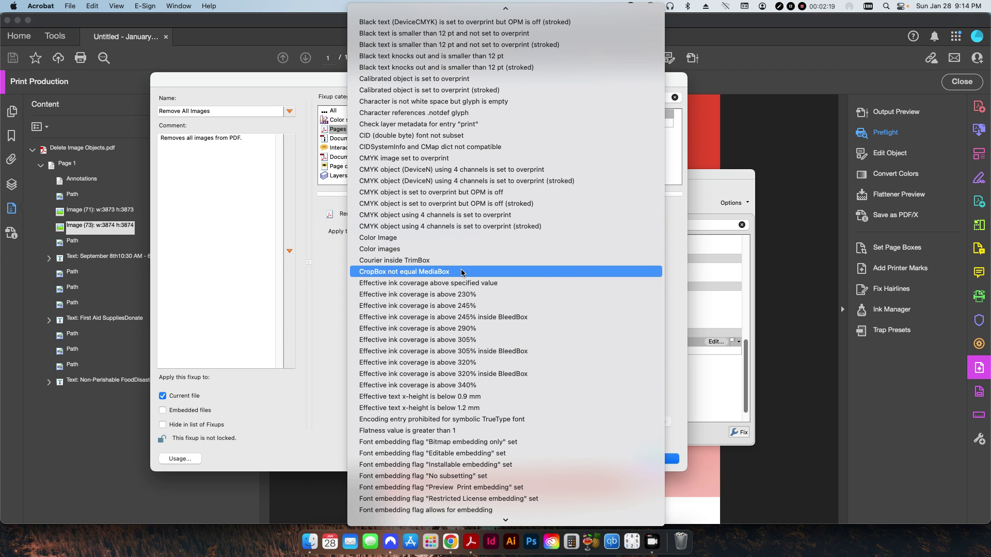
{"action": "scroll", "coordinate": [462, 273], "scroll_direction": "down", "scroll_amount": 20}
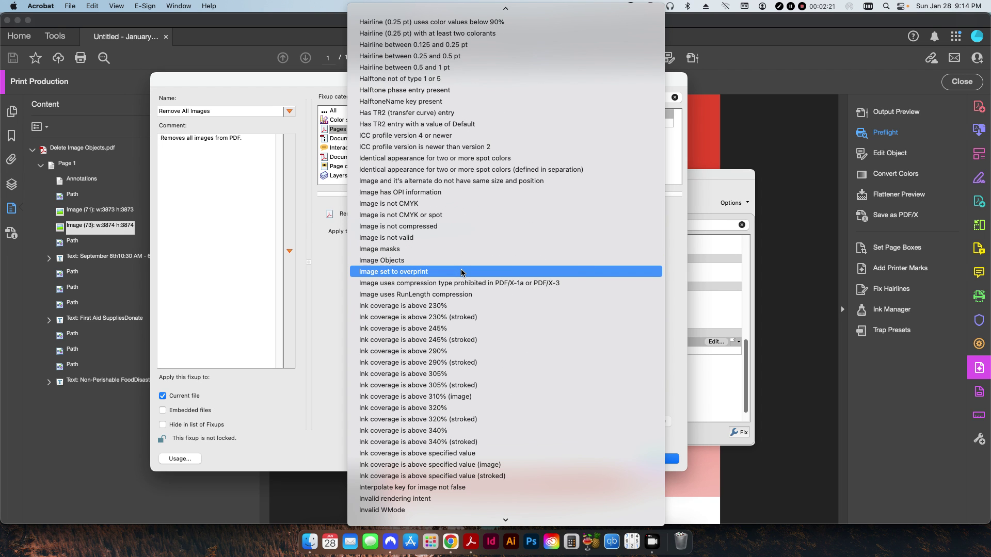
{"action": "scroll", "coordinate": [447, 277], "scroll_direction": "up", "scroll_amount": 20}
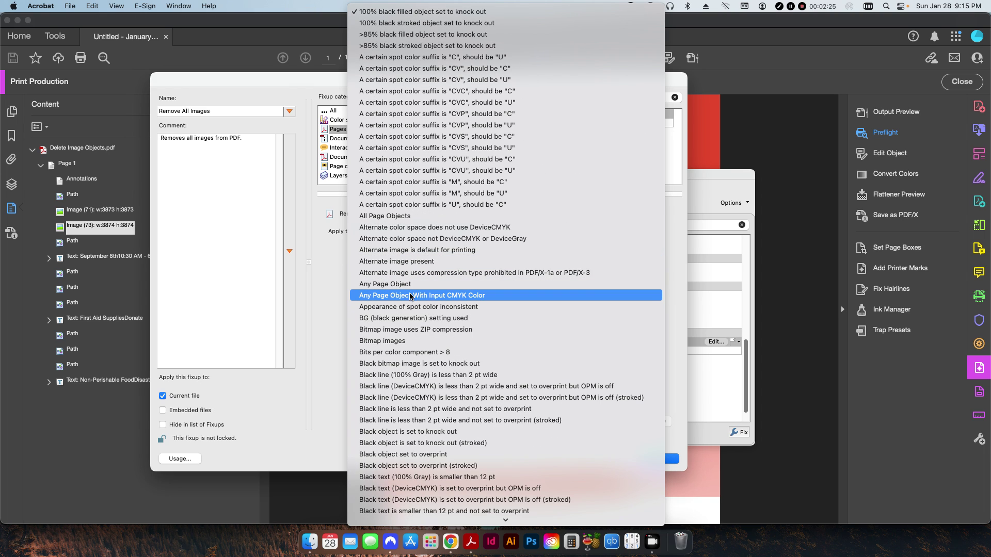
{"action": "left_click", "coordinate": [388, 296]}
- Discard the edits and reopen Remove All Images to edit its Image Objects condition
{"action": "left_click", "coordinate": [609, 459]}
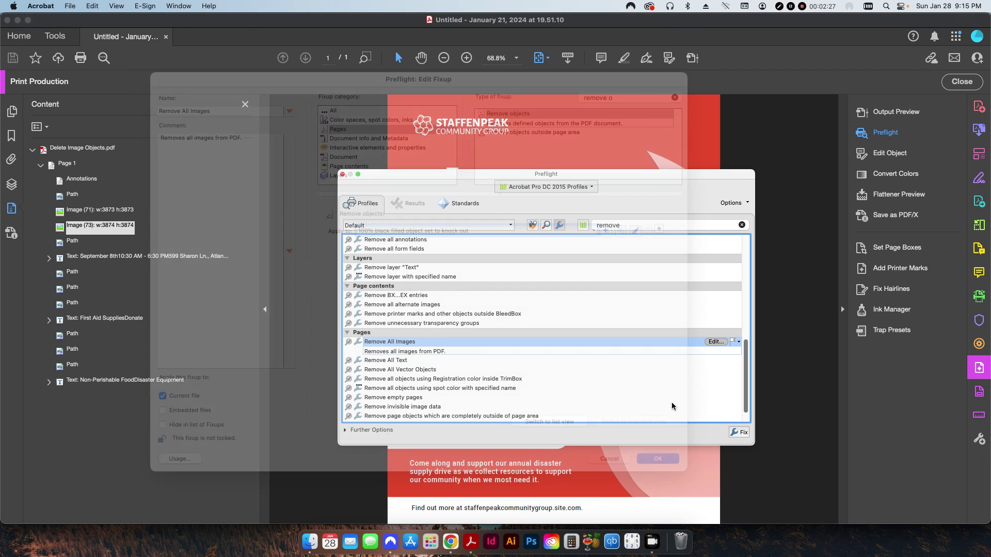
{"action": "left_click", "coordinate": [712, 344]}
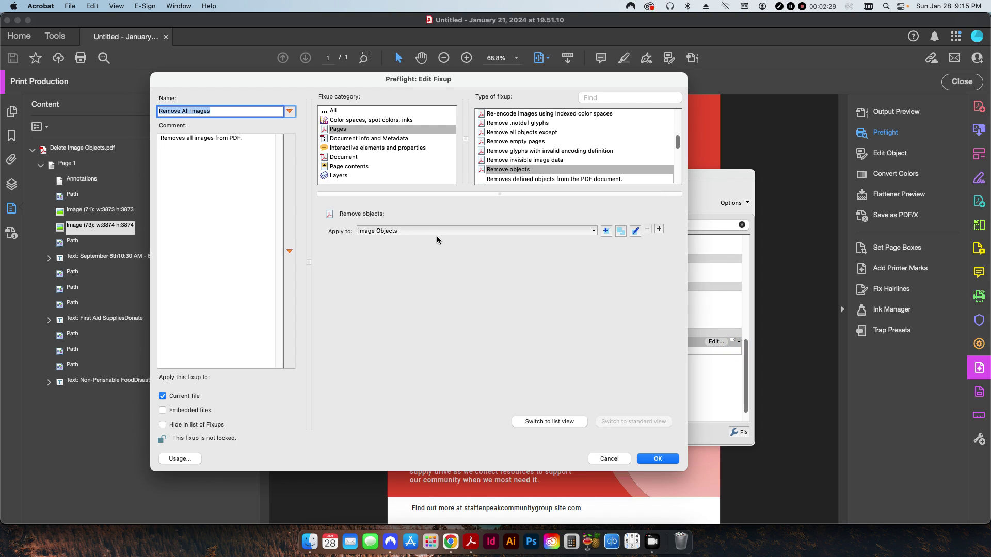
{"action": "left_click", "coordinate": [635, 233]}
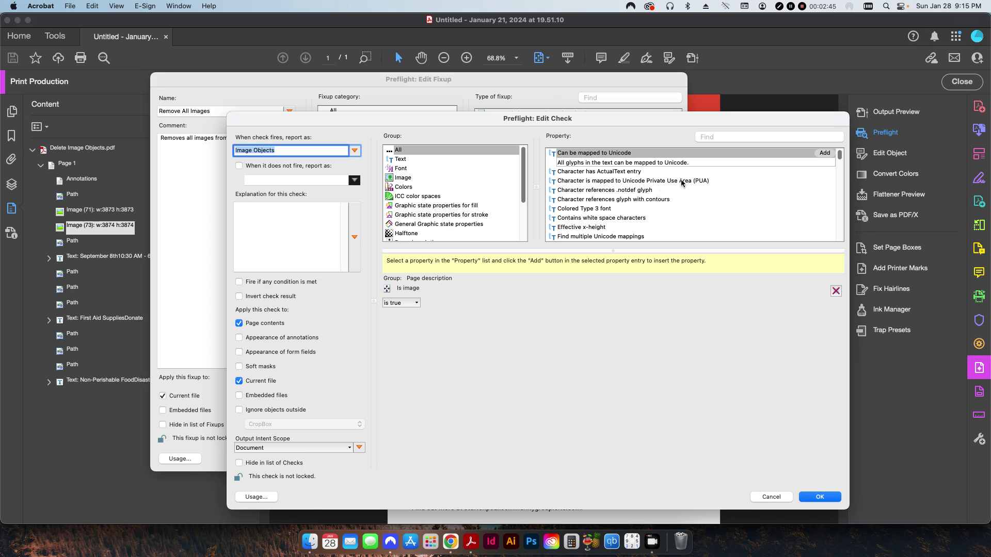
- Keep the Image Objects condition as 'Is image is true' and confirm the fixup
{"action": "left_click", "coordinate": [708, 137]}
{"action": "type", "text": "is image"}
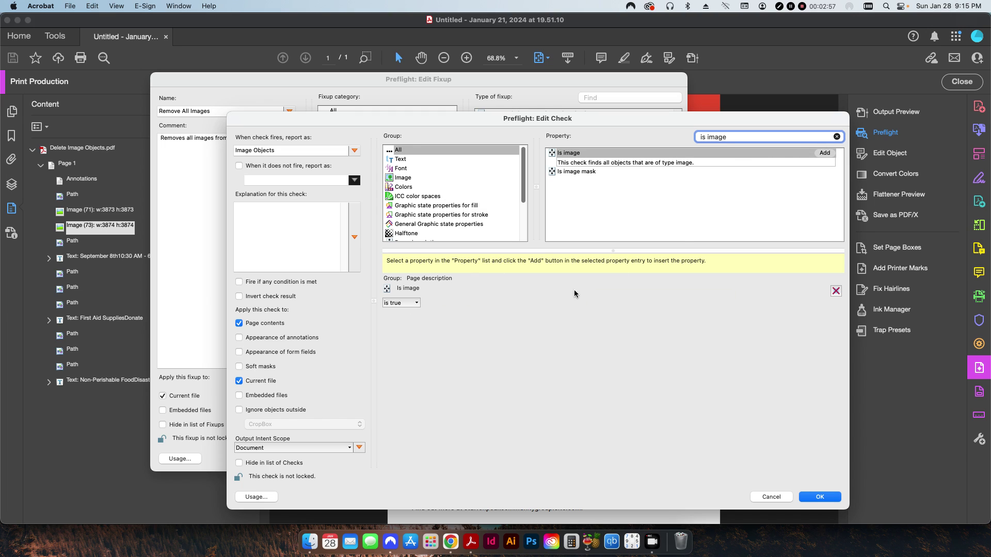
{"action": "left_click", "coordinate": [406, 304]}
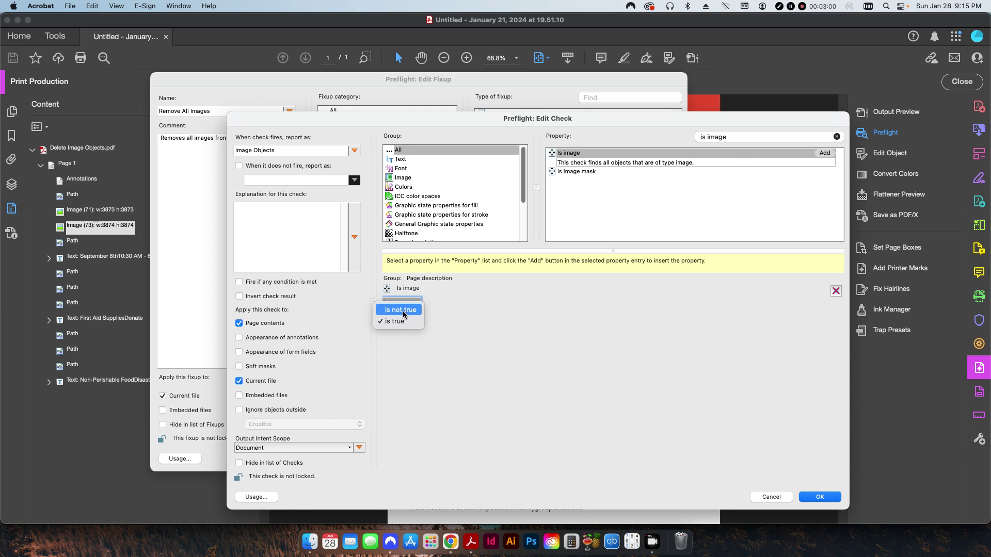
{"action": "left_click", "coordinate": [453, 316]}
{"action": "left_click", "coordinate": [405, 302]}
{"action": "left_click", "coordinate": [397, 323]}
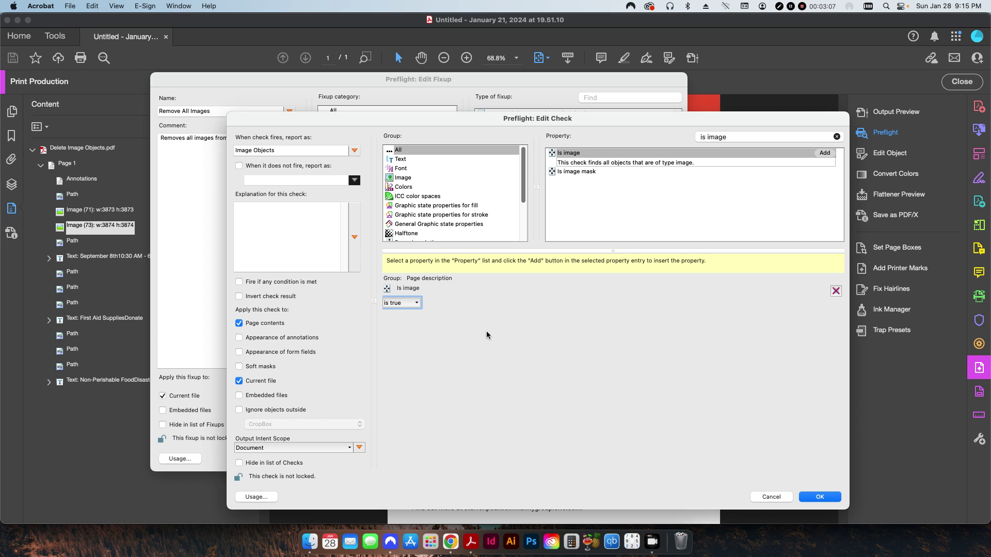
{"action": "left_click", "coordinate": [819, 496]}
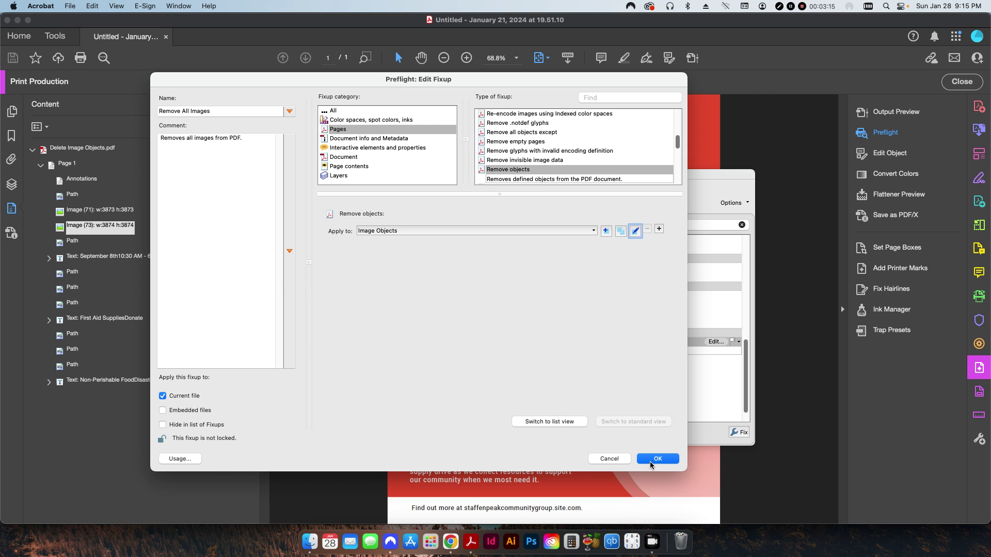
{"action": "left_click", "coordinate": [651, 465]}
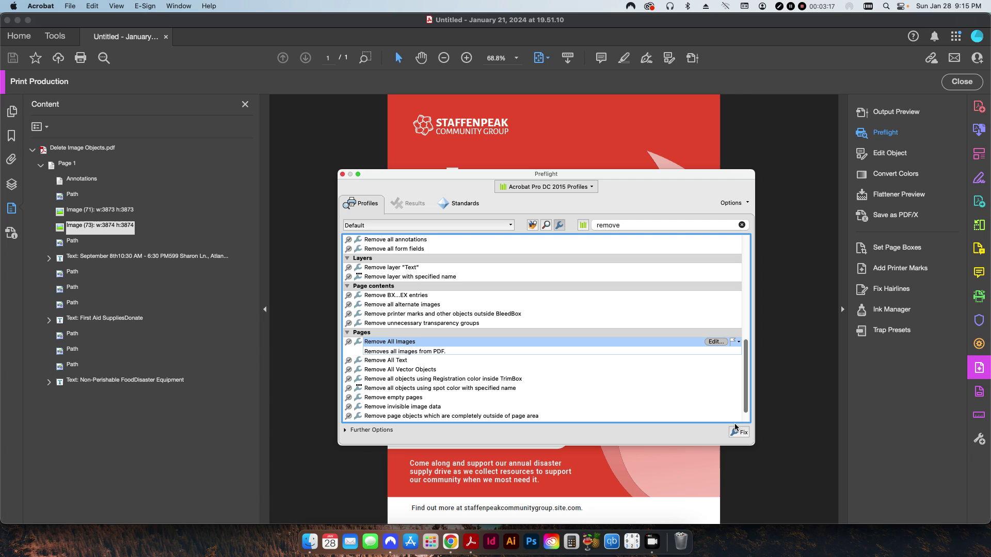
- Run Remove All Images and save the result as Delete Image Objects_ImagesRemoved.pdf
{"action": "left_click", "coordinate": [737, 432]}
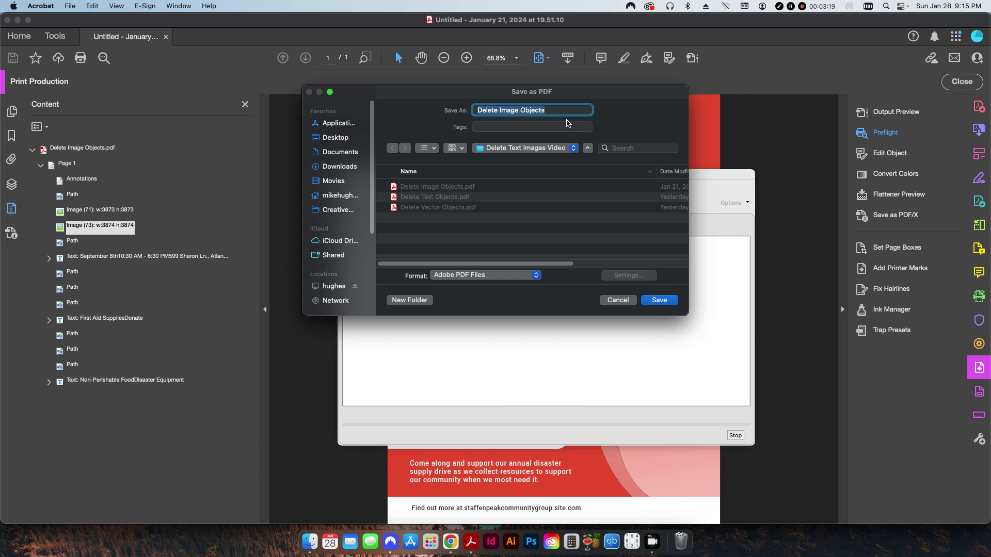
{"action": "left_click", "coordinate": [565, 110]}
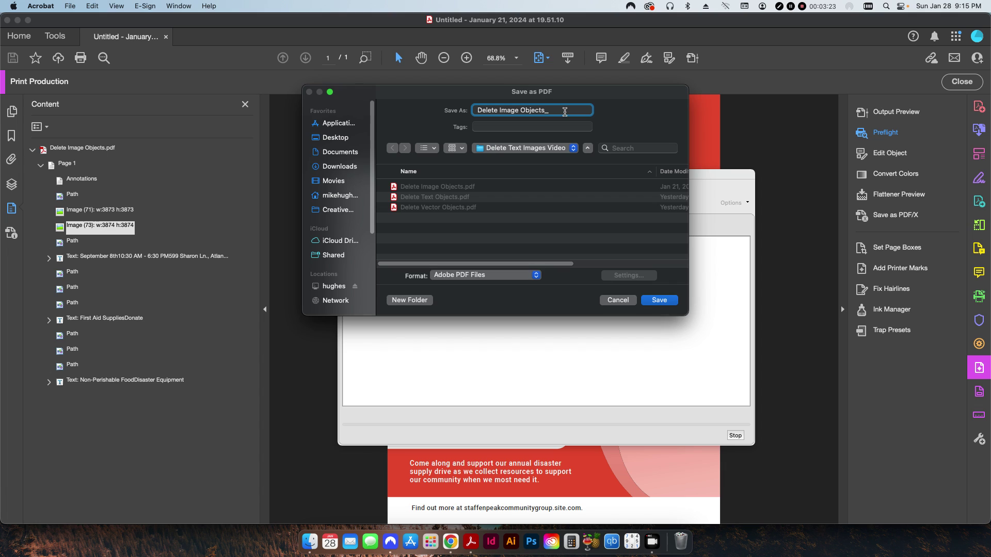
{"action": "type", "text": "_ImagesRemoved"}
{"action": "left_click", "coordinate": [659, 301]}
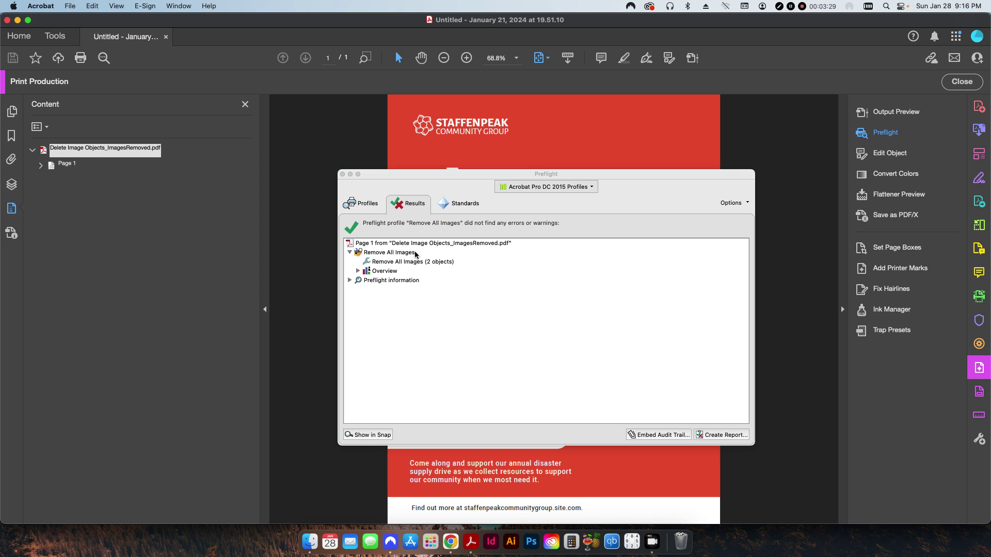
- Review the Preflight results, close Preflight, and expand Page 1 in the content tree
{"action": "left_click_drag", "start_coordinate": [384, 175], "coordinate": [76, 166]}
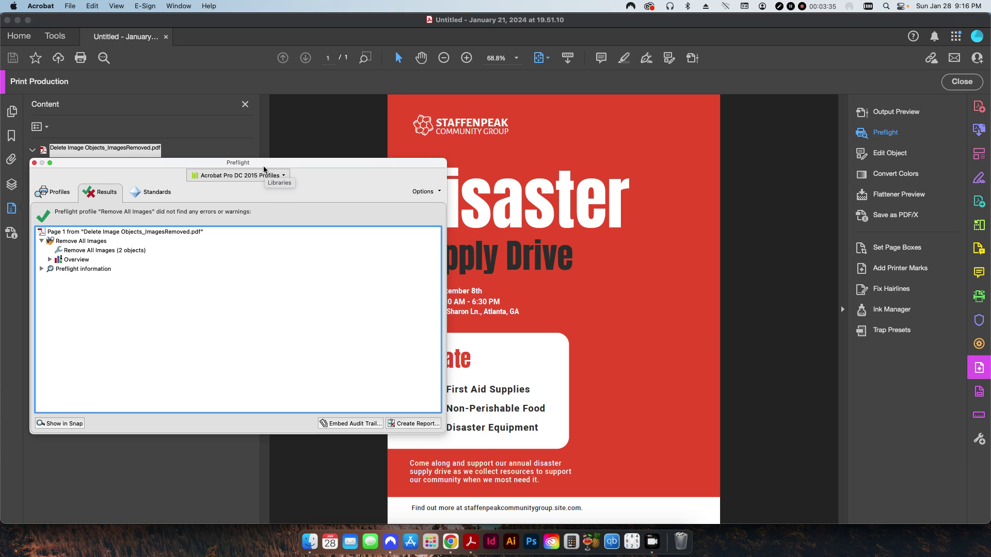
{"action": "left_click_drag", "start_coordinate": [263, 163], "coordinate": [585, 191]}
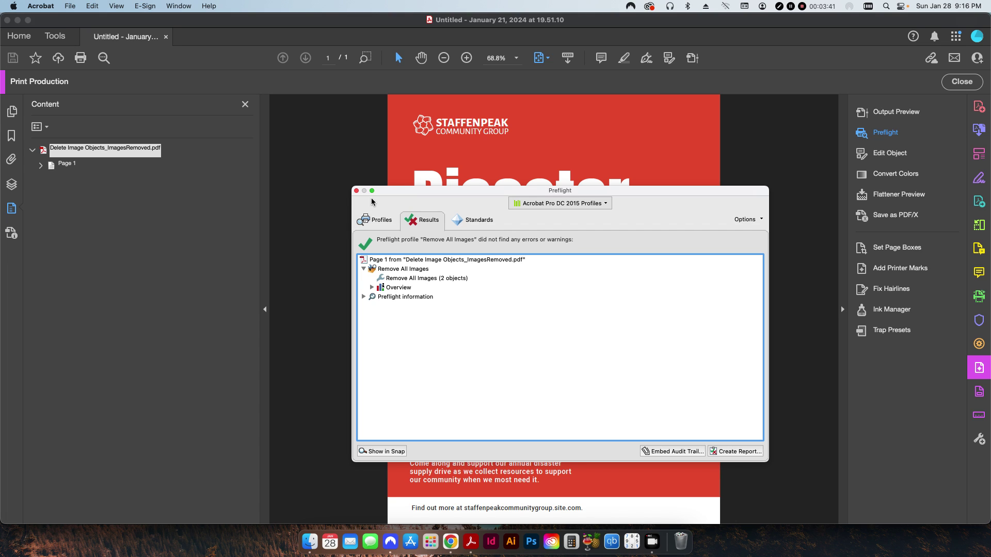
{"action": "left_click", "coordinate": [357, 191]}
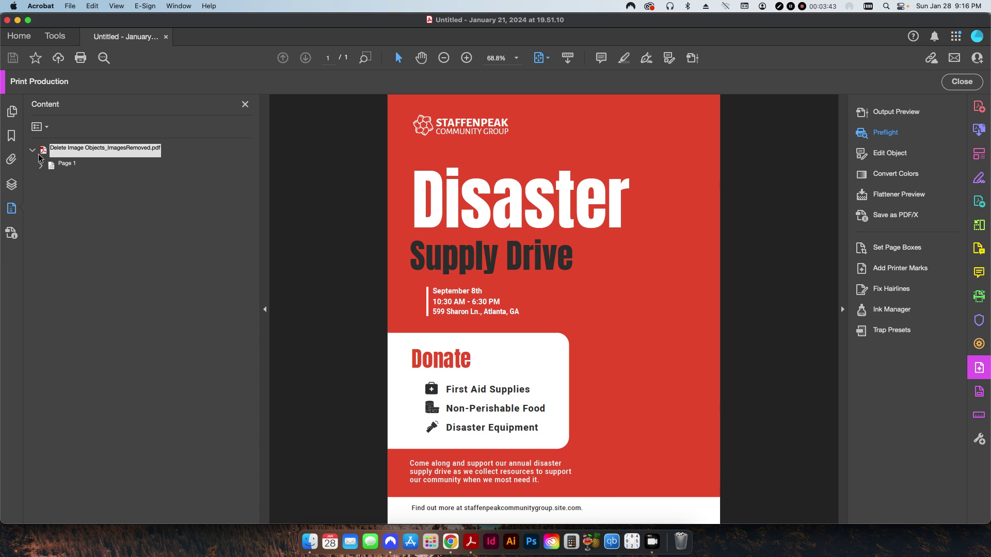
{"action": "left_click", "coordinate": [40, 166]}
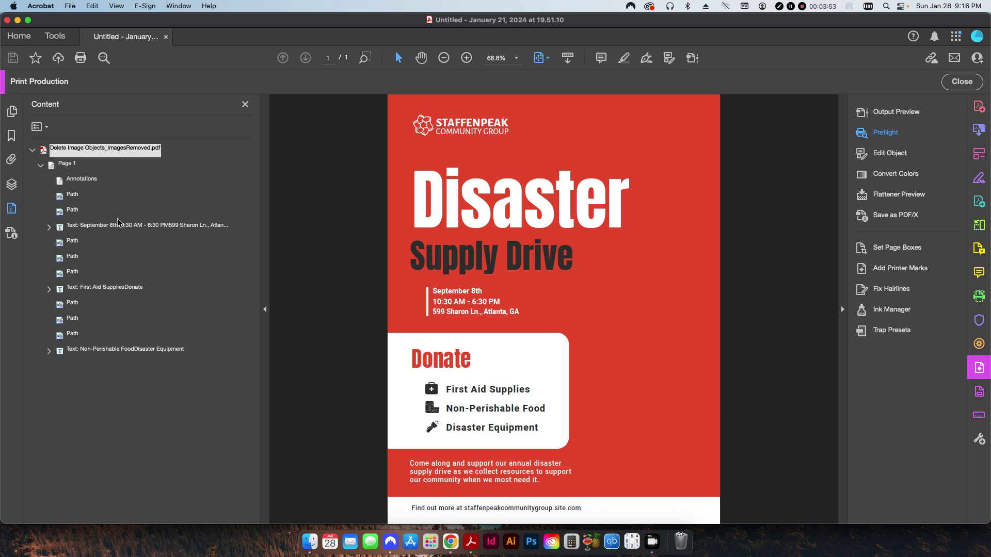
- Inspect the September 8th text object, then close the Print Production tools
{"action": "left_click", "coordinate": [135, 225]}
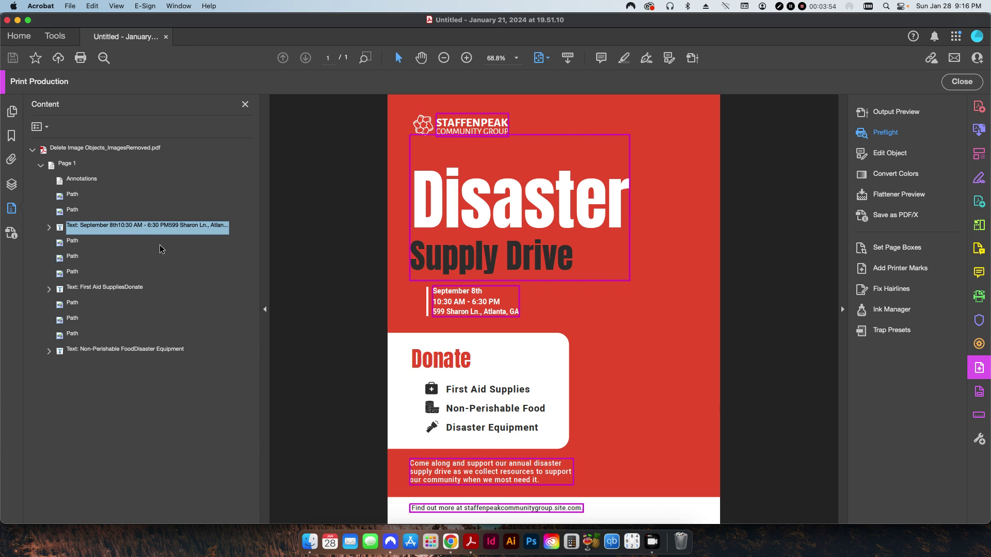
{"action": "left_click", "coordinate": [365, 308]}
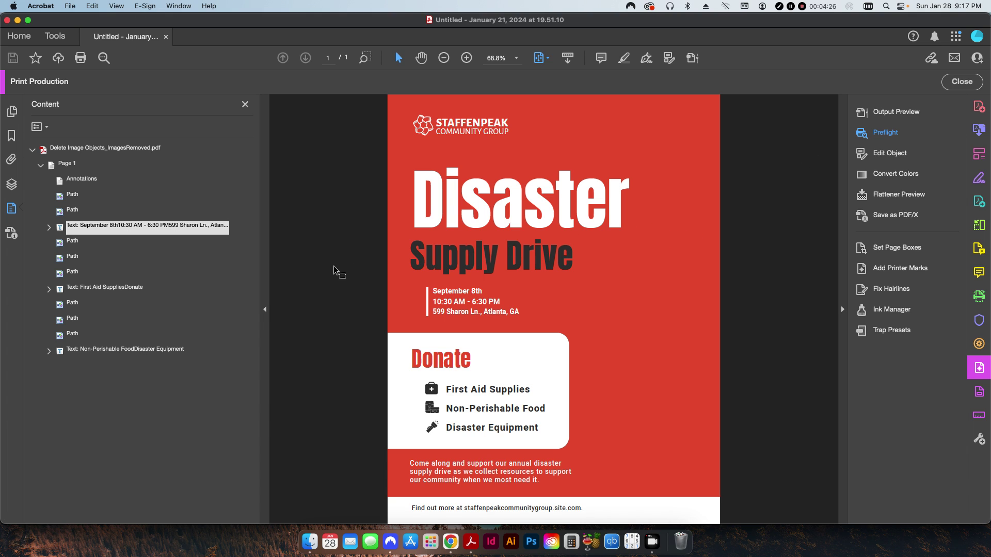
{"action": "left_click", "coordinate": [961, 81]}
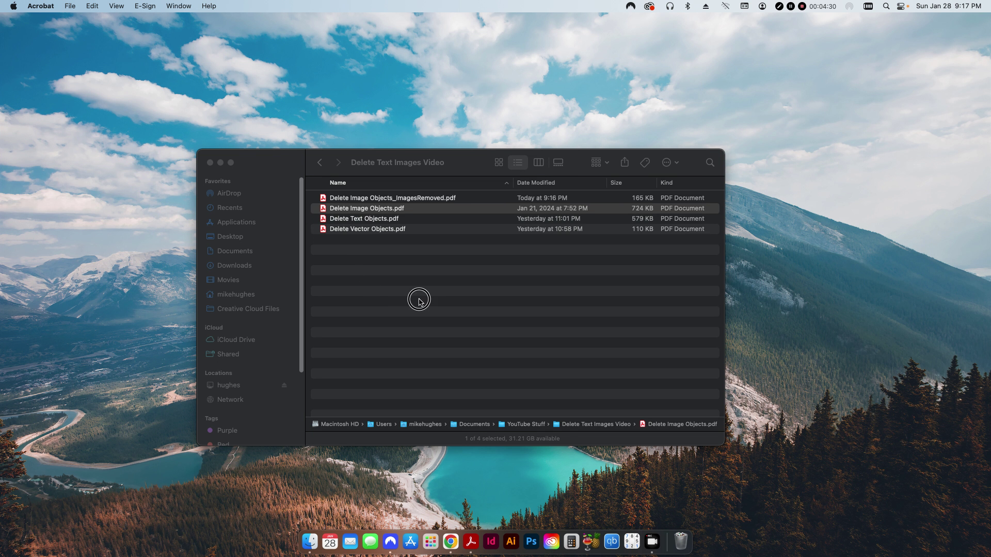
- Open Delete Text Objects.pdf fitted to the page, with Preflight open from Print Production
{"action": "double_click", "coordinate": [360, 221]}
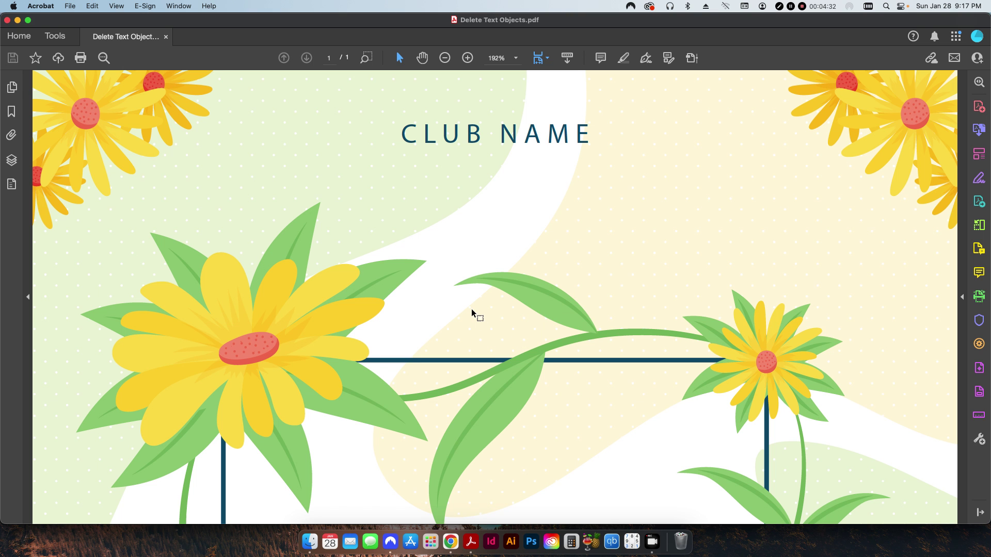
{"action": "key", "text": "super+0"}
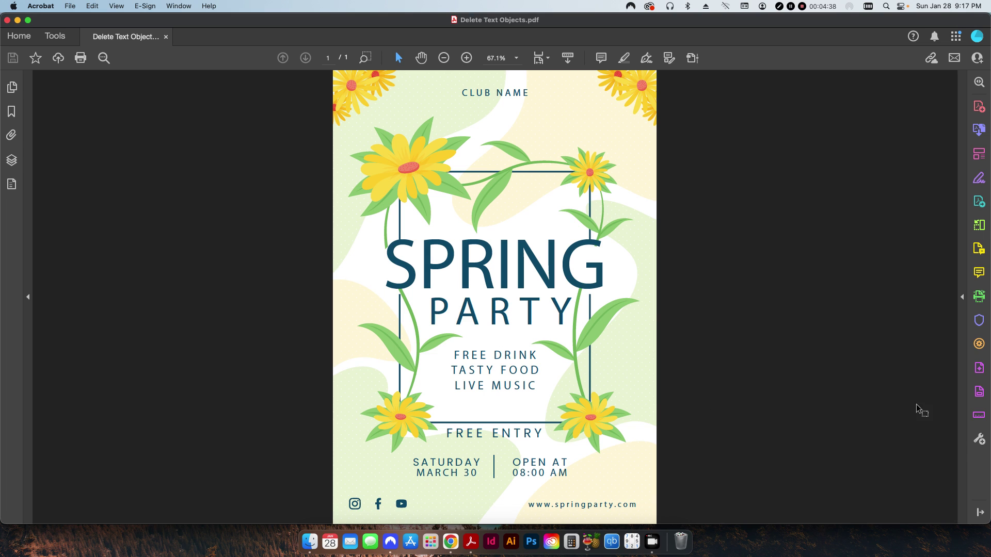
{"action": "left_click", "coordinate": [979, 367]}
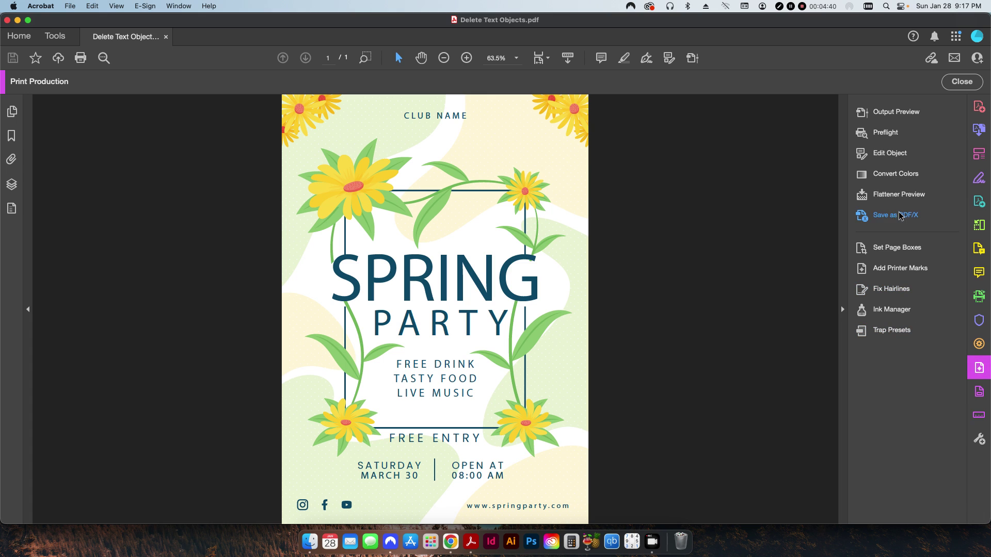
{"action": "left_click", "coordinate": [886, 132]}
- Set the Remove All Text fixup to remove Text Objects where 'Is text' is true
{"action": "scroll", "coordinate": [485, 347], "scroll_direction": "down", "scroll_amount": 2}
{"action": "scroll", "coordinate": [485, 348], "scroll_direction": "down", "scroll_amount": 3}
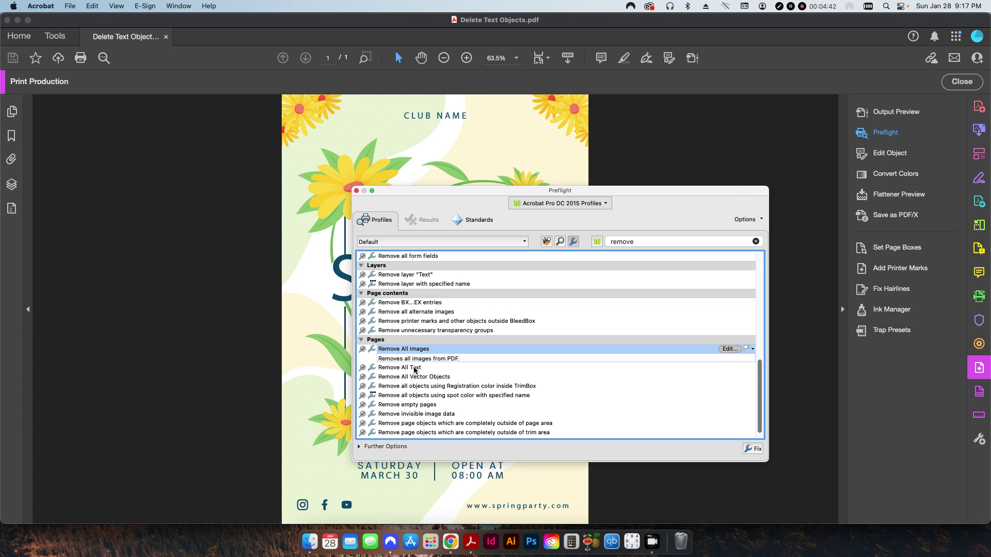
{"action": "left_click", "coordinate": [416, 368]}
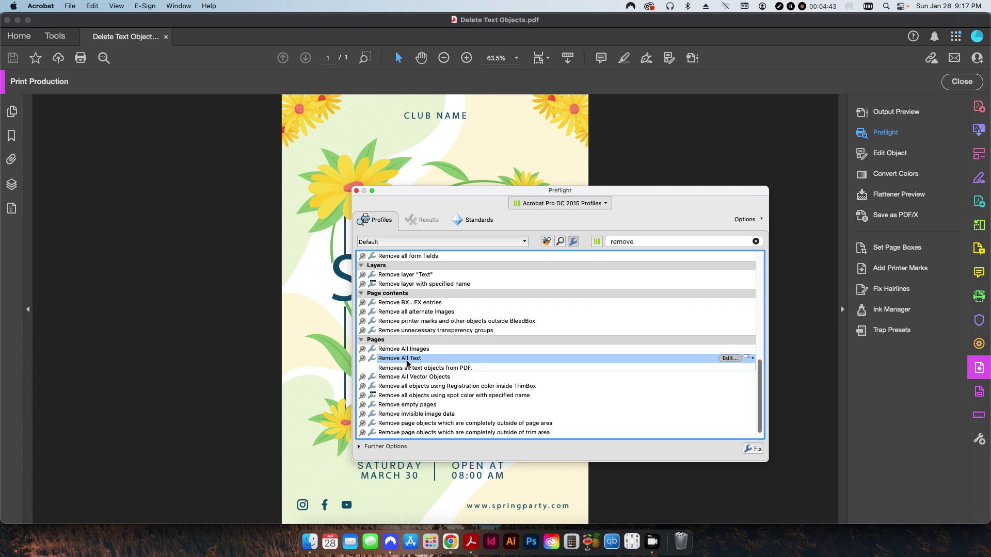
{"action": "left_click", "coordinate": [730, 358]}
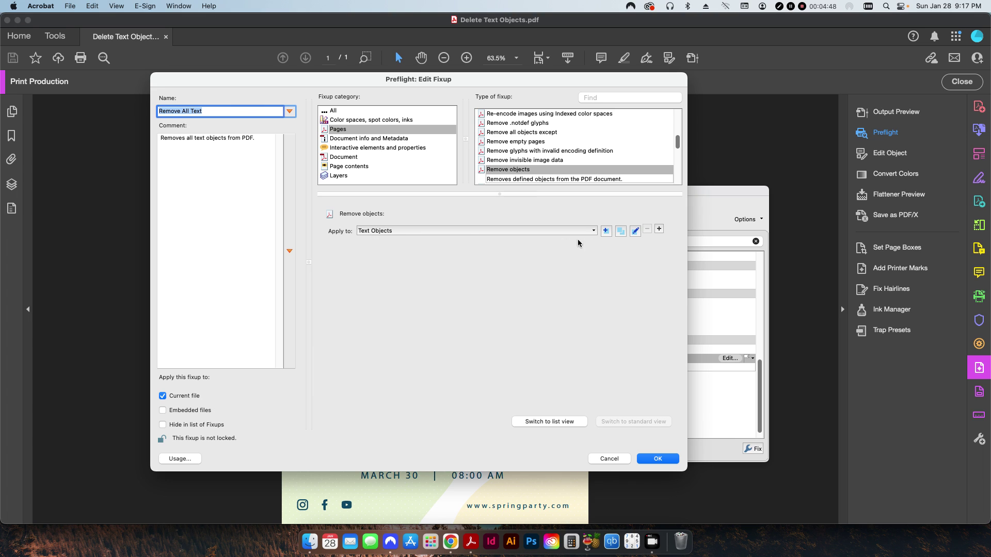
{"action": "left_click", "coordinate": [635, 231]}
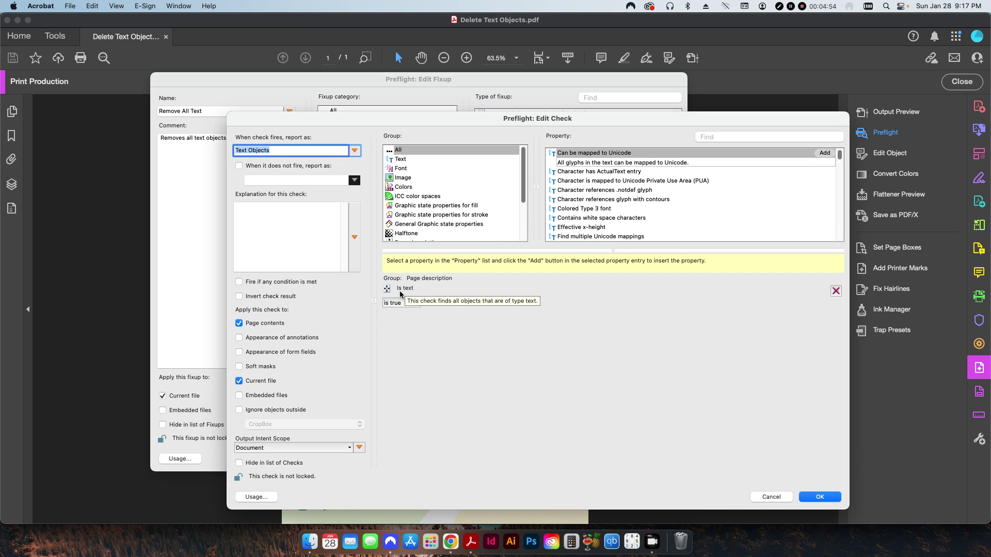
{"action": "left_click", "coordinate": [723, 137]}
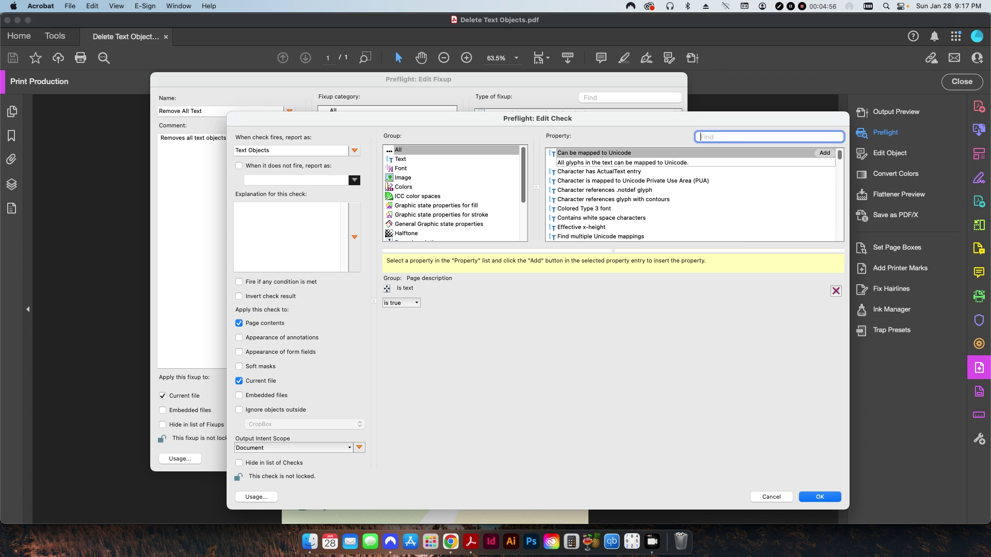
{"action": "type", "text": "is text"}
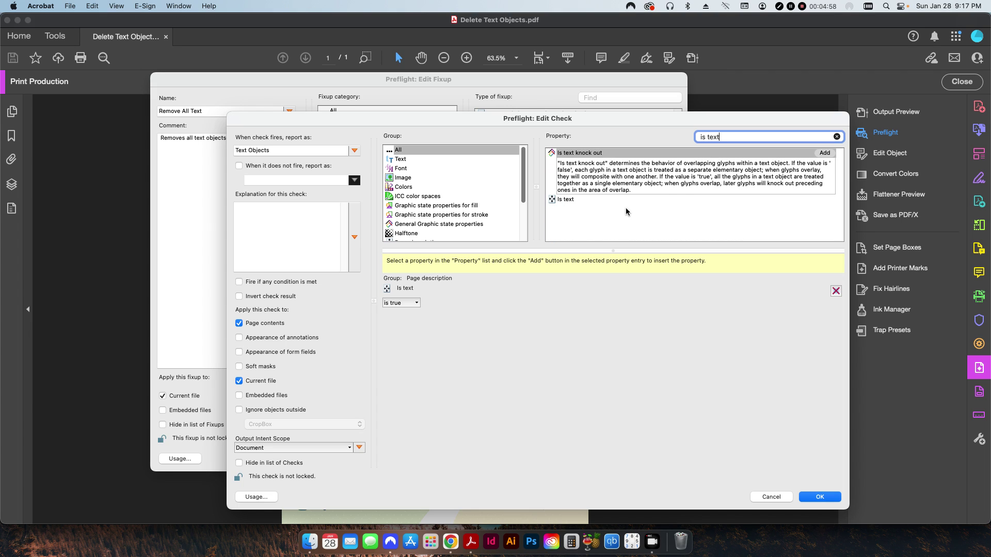
{"action": "left_click", "coordinate": [579, 202]}
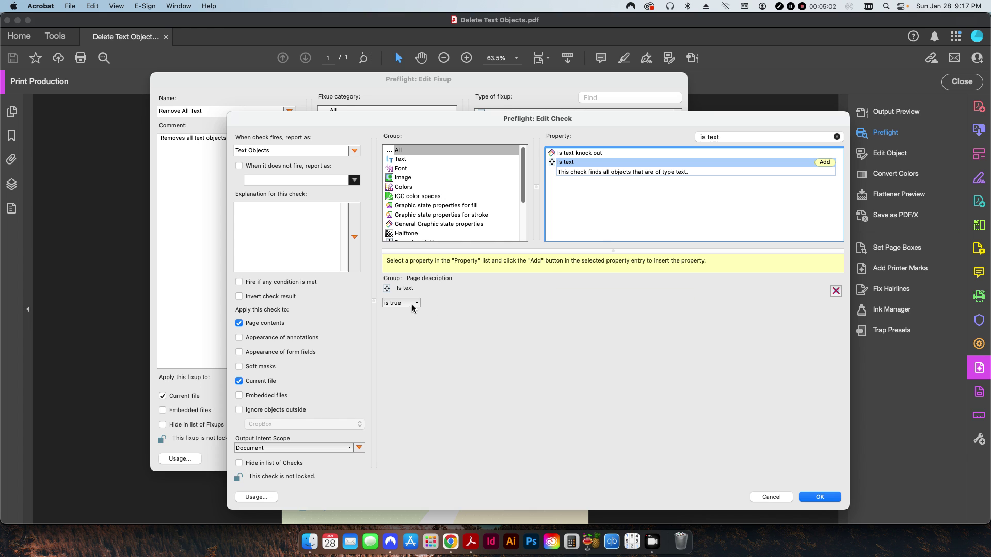
{"action": "left_click", "coordinate": [821, 498]}
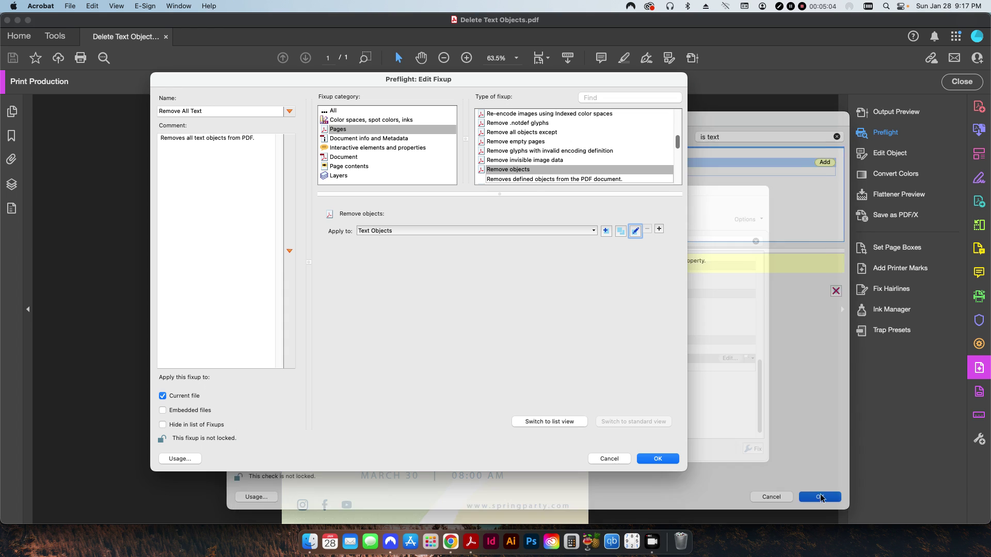
{"action": "left_click", "coordinate": [657, 459]}
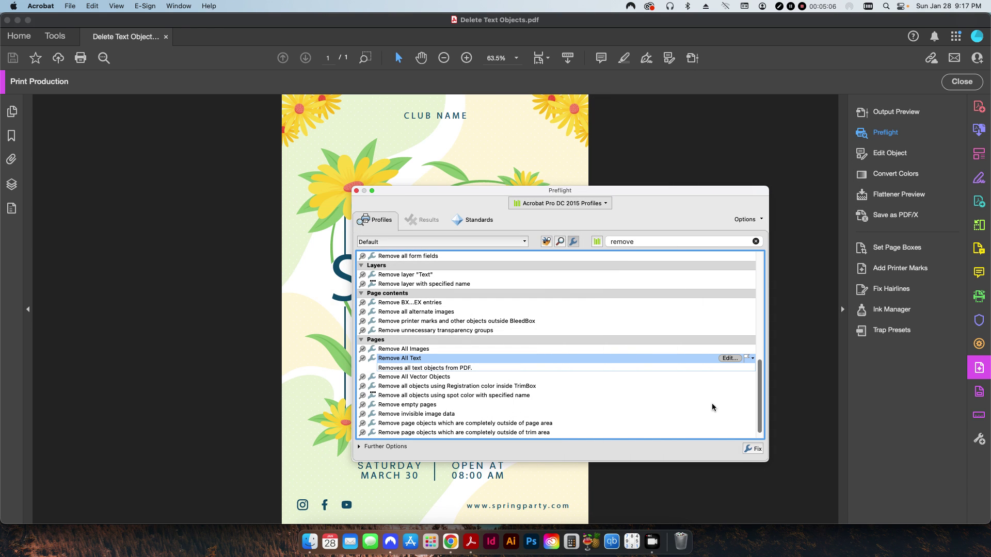
- Run Remove All Text, save as Delete Text Objects_TextRemoved.pdf, and move Preflight off the page
{"action": "left_click", "coordinate": [753, 448]}
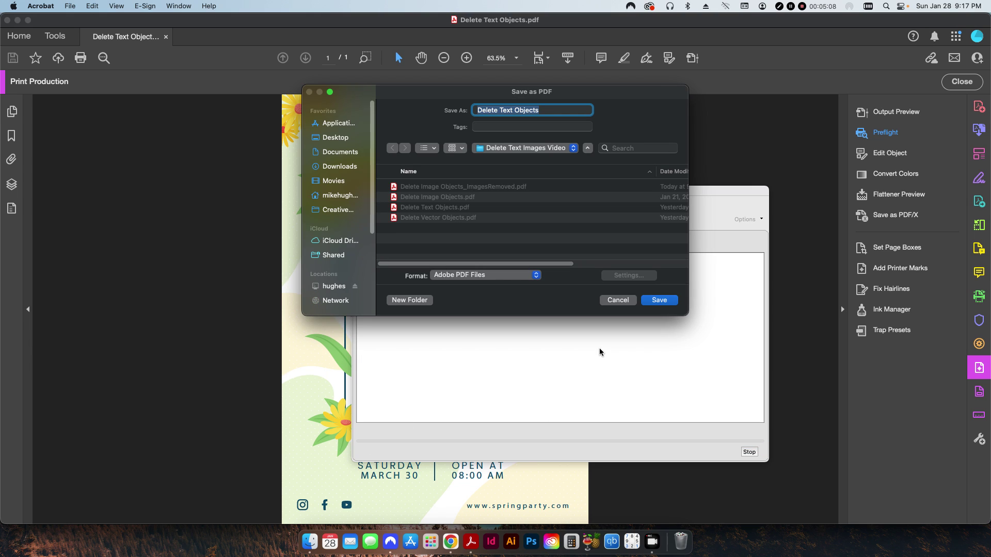
{"action": "key", "text": "Right"}
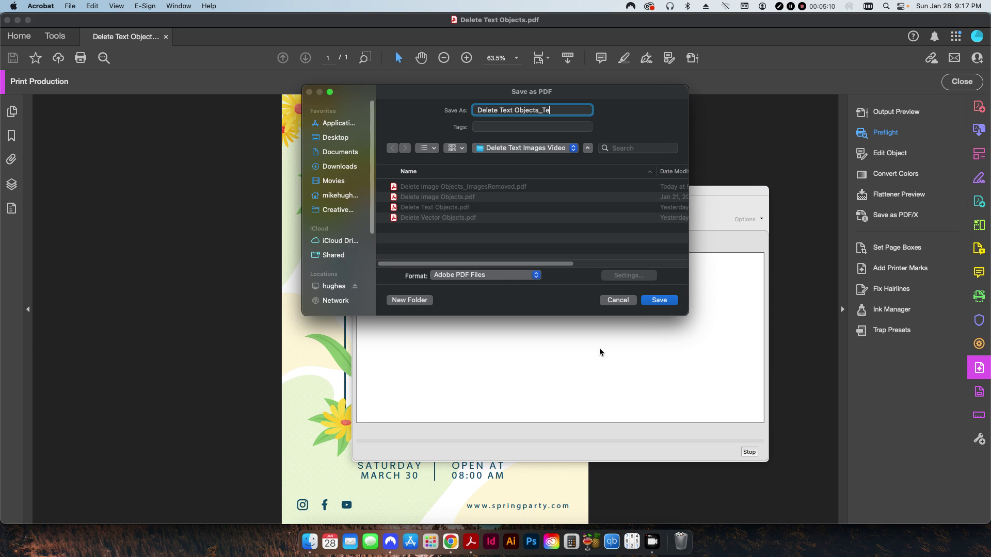
{"action": "type", "text": "_TextRemoved"}
{"action": "left_click", "coordinate": [665, 299]}
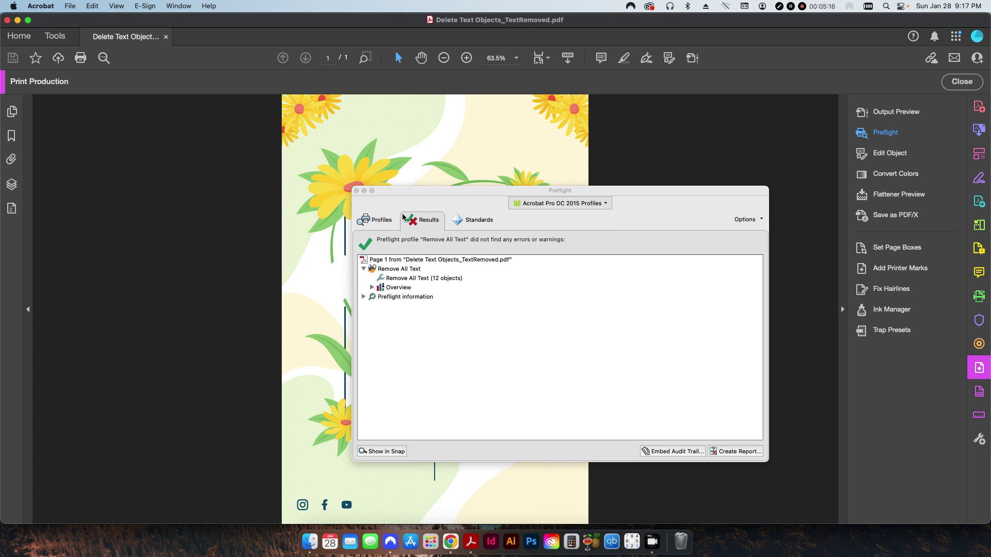
{"action": "left_click_drag", "start_coordinate": [394, 192], "coordinate": [648, 222]}
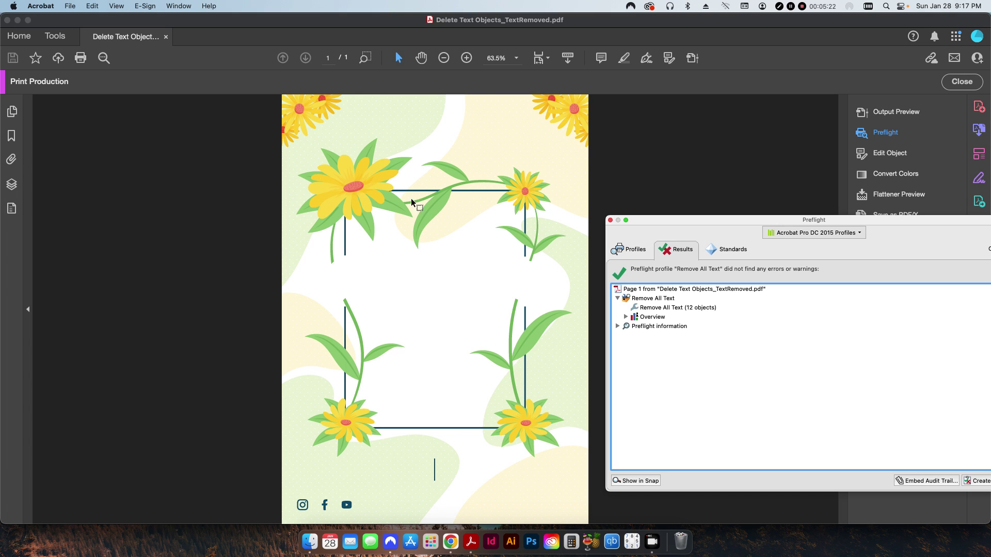
- Expand Page 1's content tree to check the objects that remain after text removal
{"action": "left_click", "coordinate": [11, 208]}
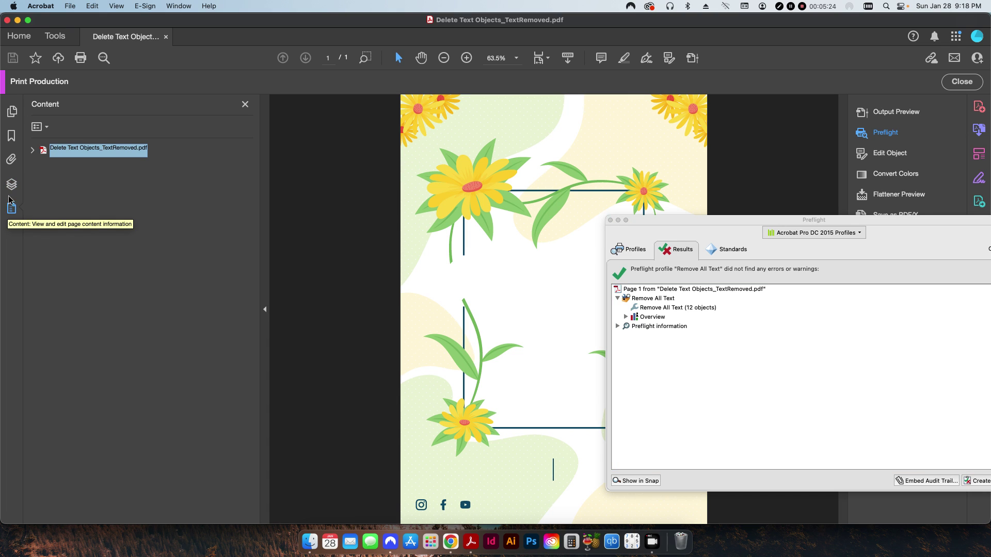
{"action": "left_click", "coordinate": [33, 150]}
{"action": "left_click", "coordinate": [40, 165]}
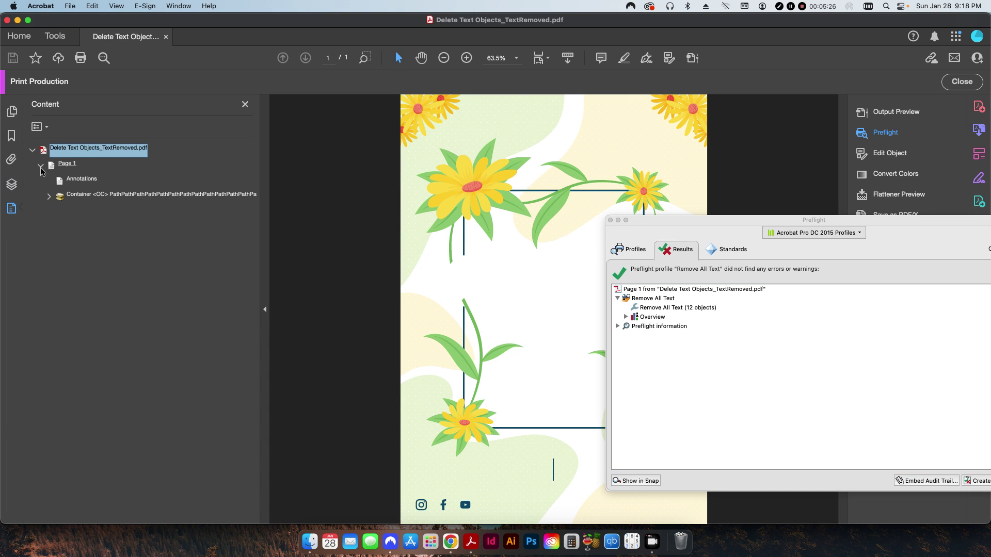
{"action": "left_click", "coordinate": [49, 196]}
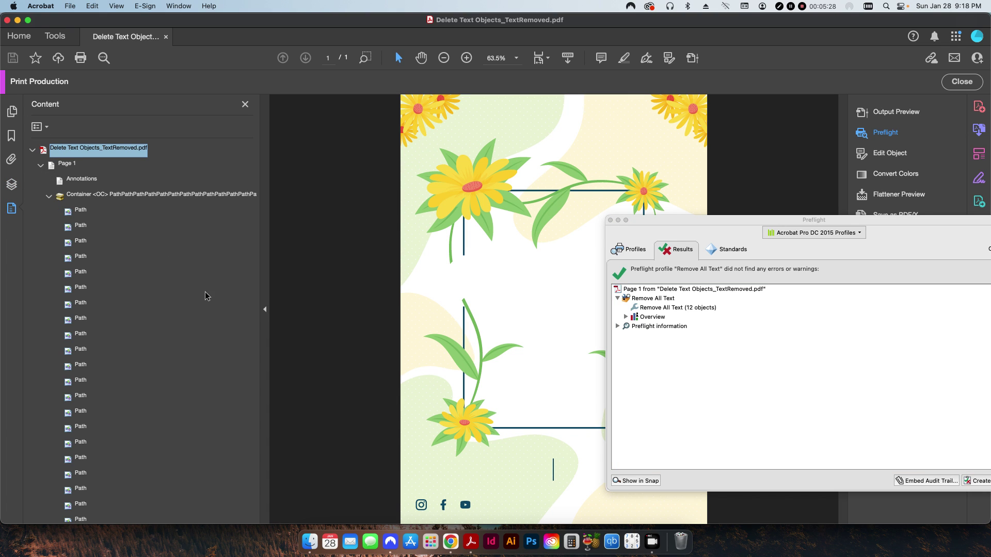
{"action": "scroll", "coordinate": [211, 310], "scroll_direction": "down", "scroll_amount": 3}
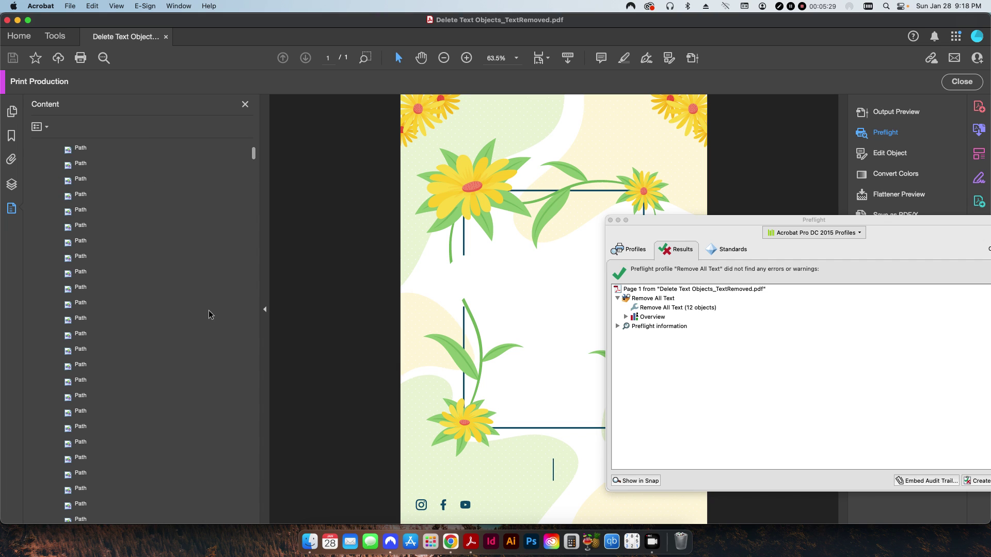
- Close the Content panel, Preflight results and Print Production, then hide Acrobat
{"action": "left_click", "coordinate": [246, 104]}
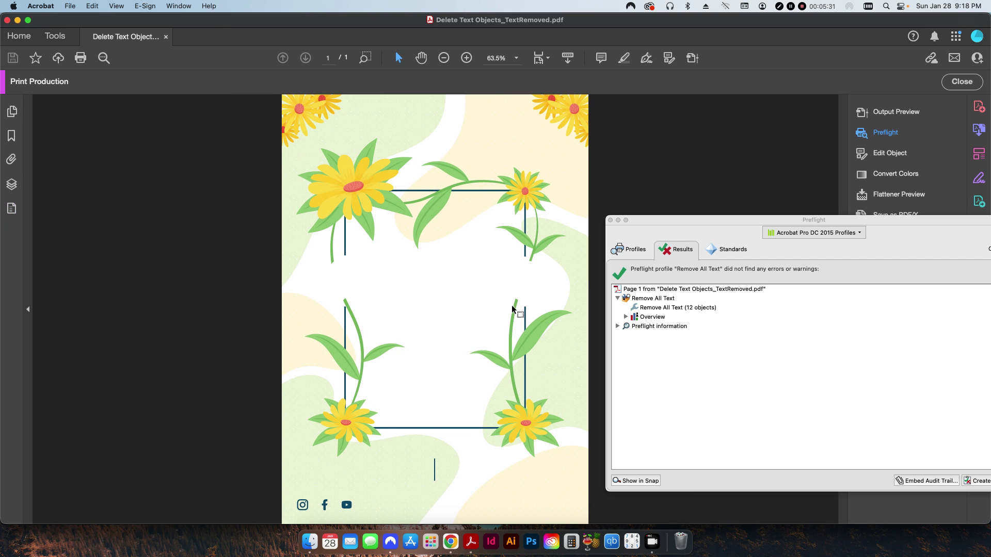
{"action": "left_click", "coordinate": [610, 221]}
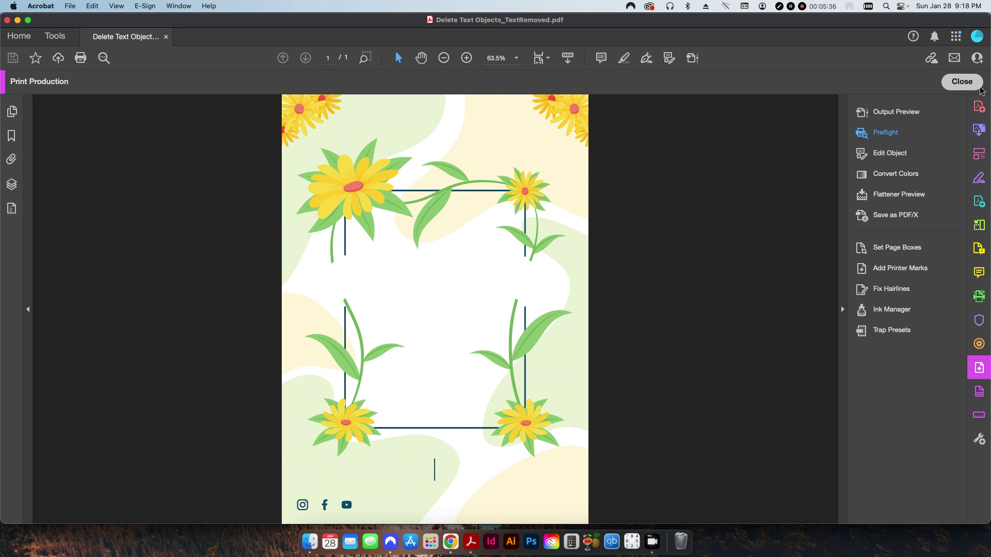
{"action": "left_click", "coordinate": [961, 82]}
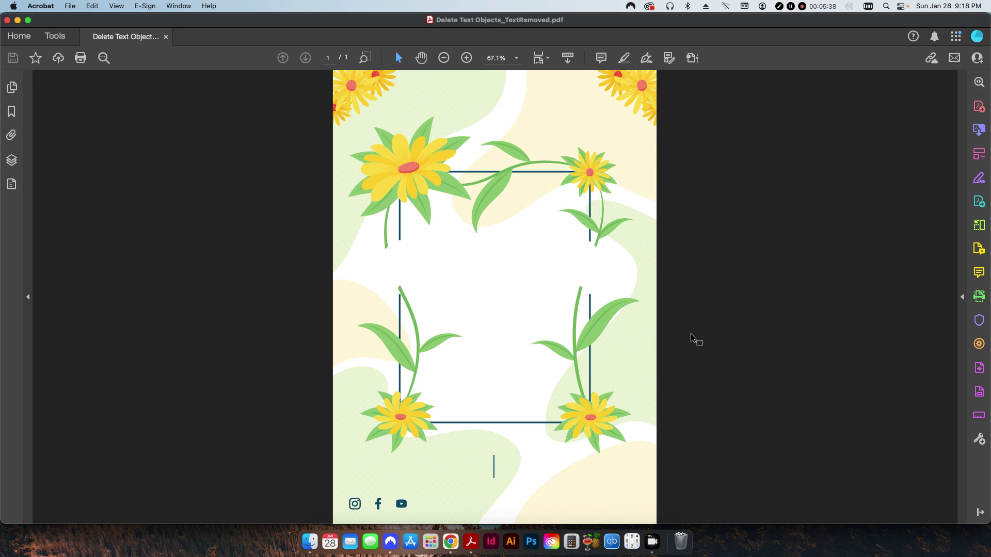
{"action": "key", "text": "super+q"}
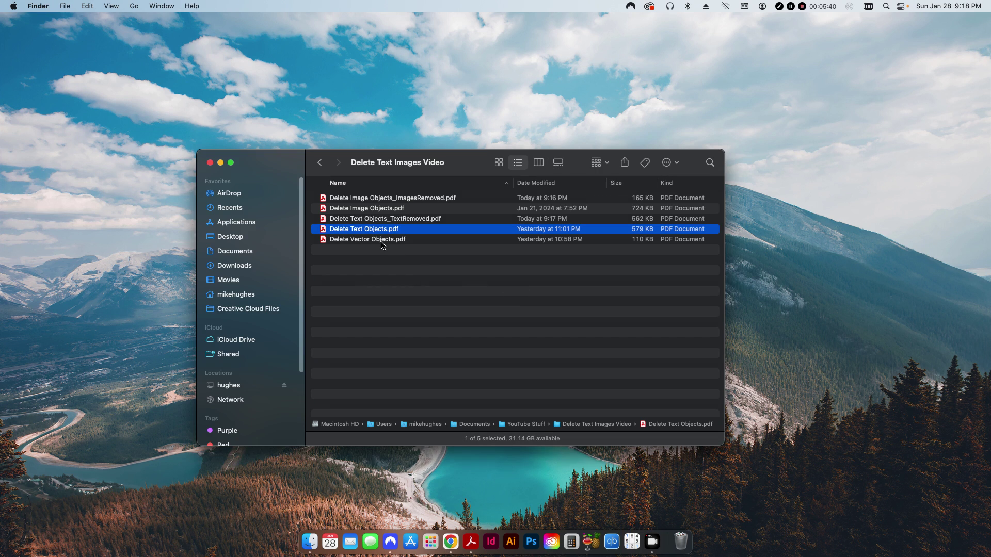
- Open the 18-page Delete Vector Objects.pdf in Acrobat and drag out the navigation pane
{"action": "double_click", "coordinate": [382, 241]}
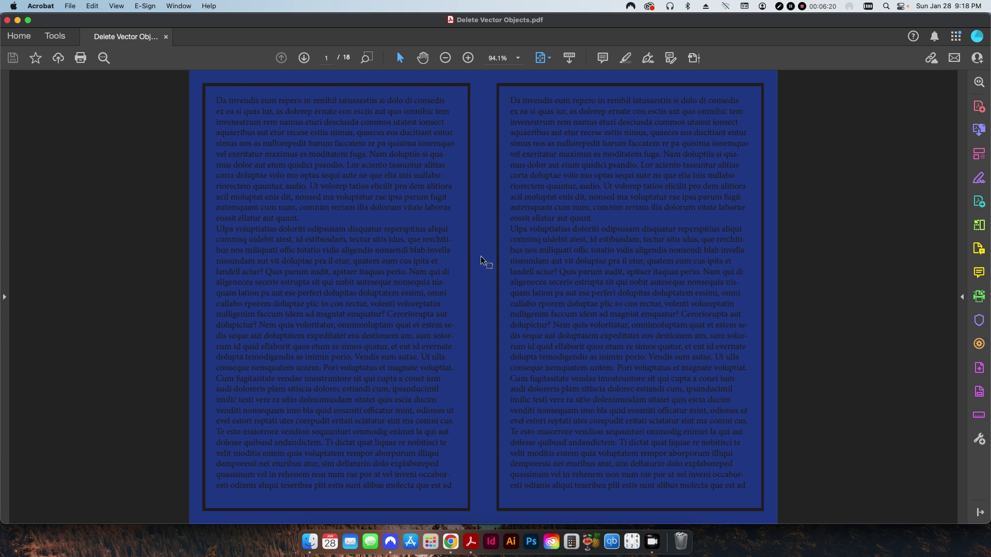
{"action": "left_click_drag", "start_coordinate": [1, 227], "coordinate": [12, 243]}
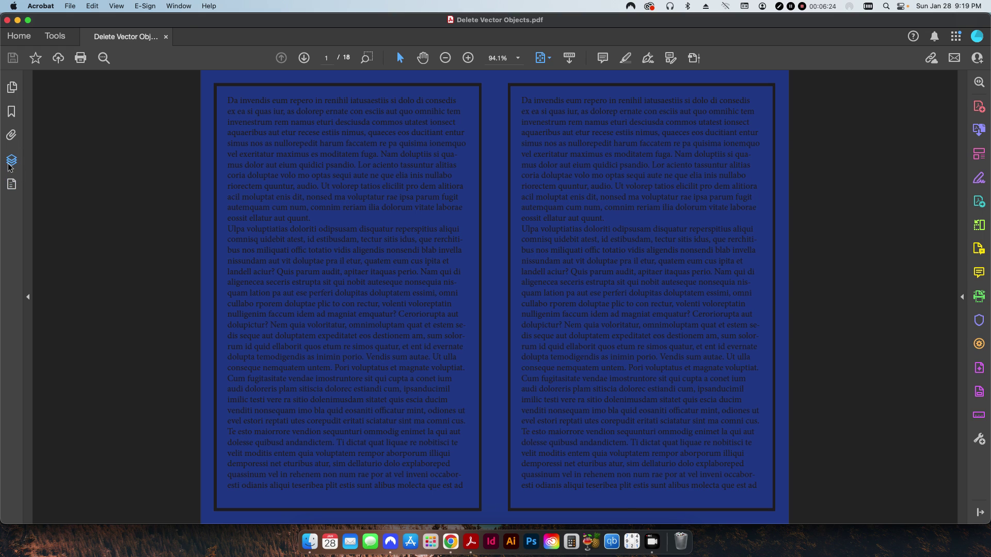
- Open the Content panel and expand Page 1, its Form XObject and its text block
{"action": "left_click", "coordinate": [11, 161]}
{"action": "left_click", "coordinate": [11, 184]}
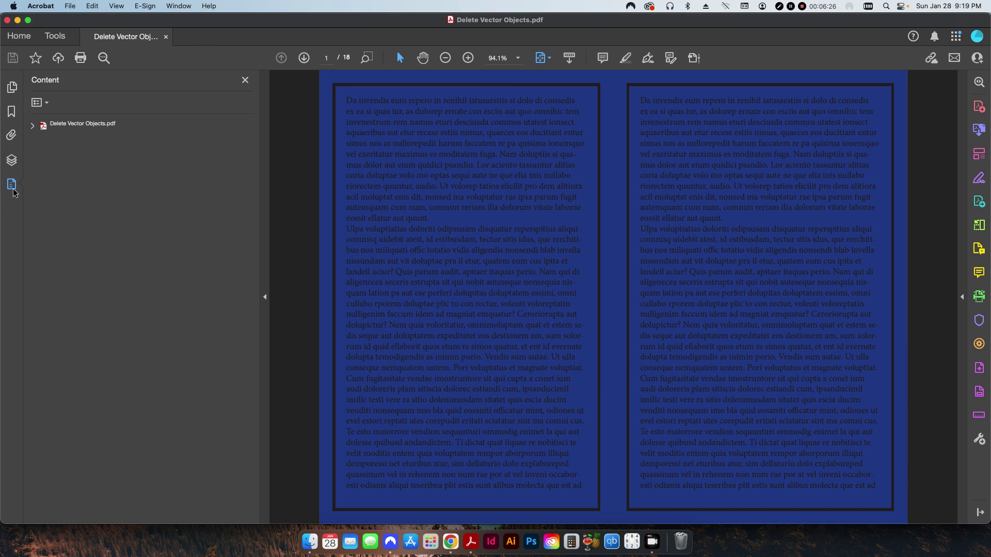
{"action": "left_click", "coordinate": [14, 90]}
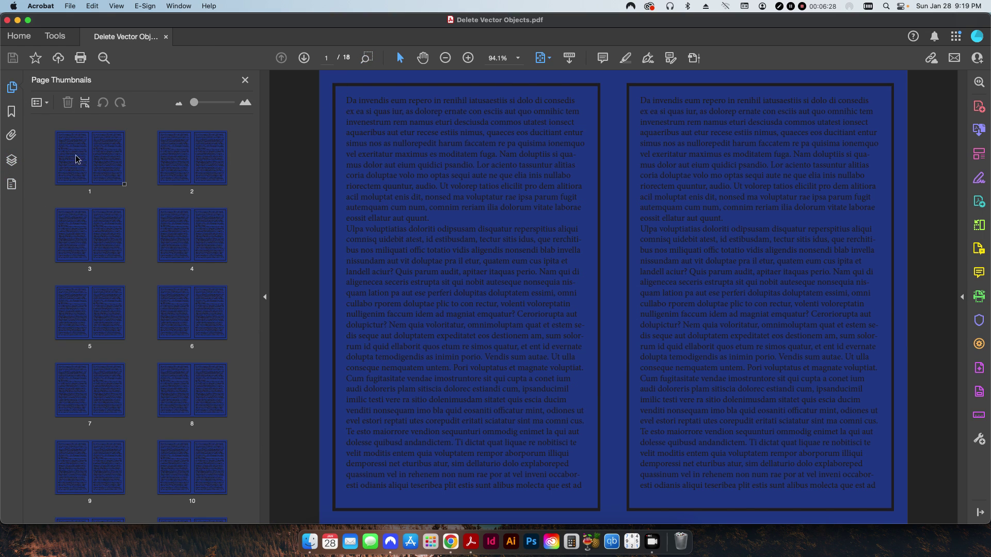
{"action": "left_click", "coordinate": [11, 185]}
{"action": "left_click", "coordinate": [34, 126]}
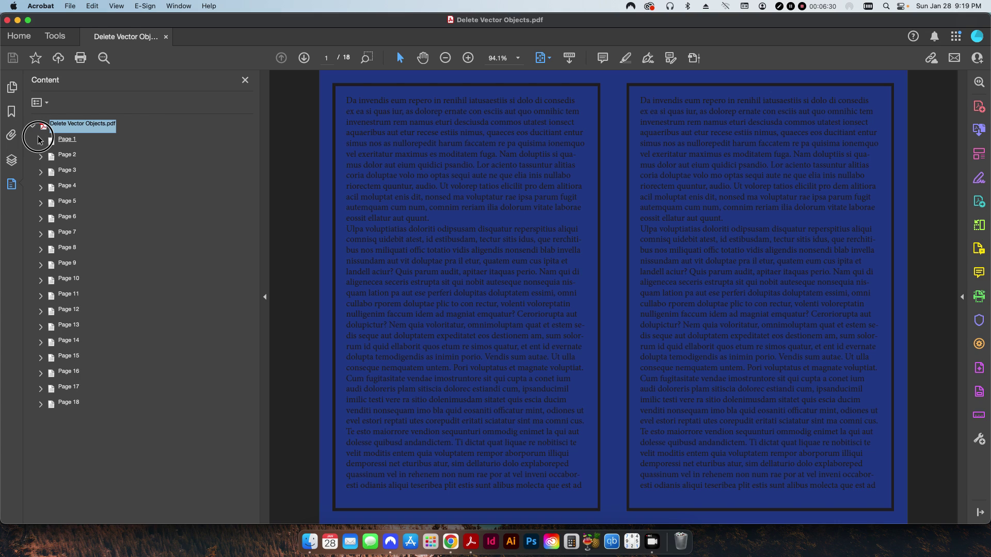
{"action": "left_click", "coordinate": [40, 141]}
{"action": "left_click", "coordinate": [49, 172]}
{"action": "left_click", "coordinate": [49, 234]}
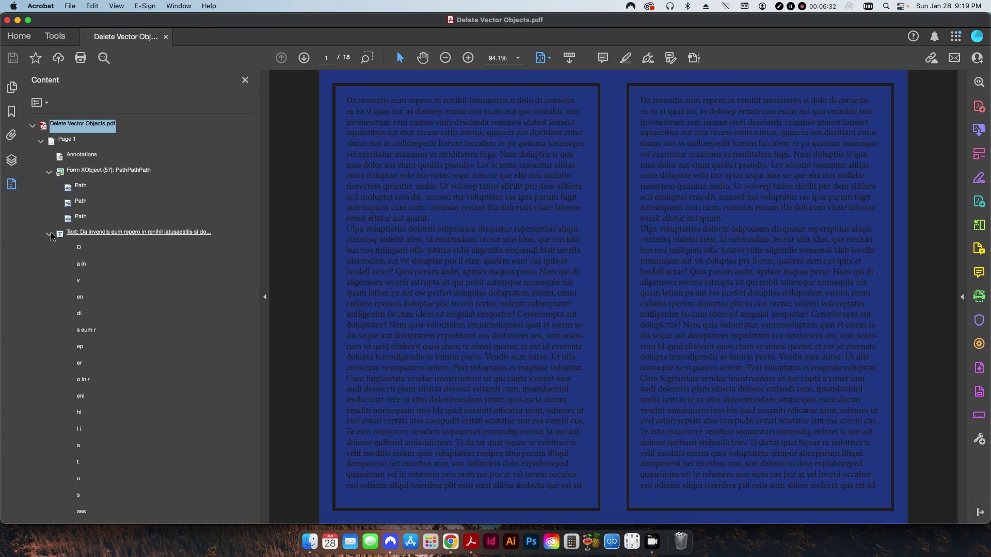
- Highlight the three column-box paths and the text block, then open Preflight
{"action": "left_click", "coordinate": [82, 186]}
{"action": "left_click", "coordinate": [80, 202]}
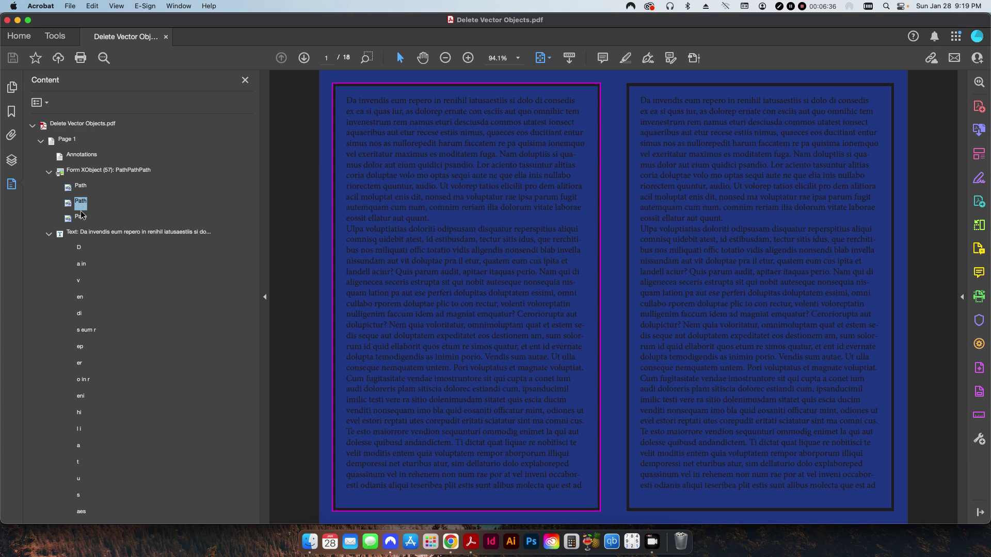
{"action": "left_click", "coordinate": [81, 216]}
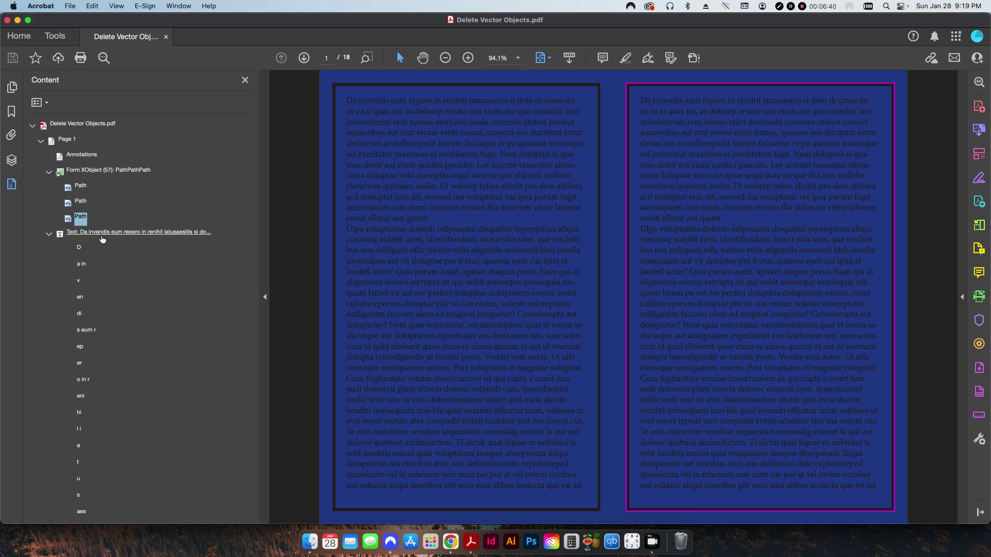
{"action": "left_click", "coordinate": [103, 234]}
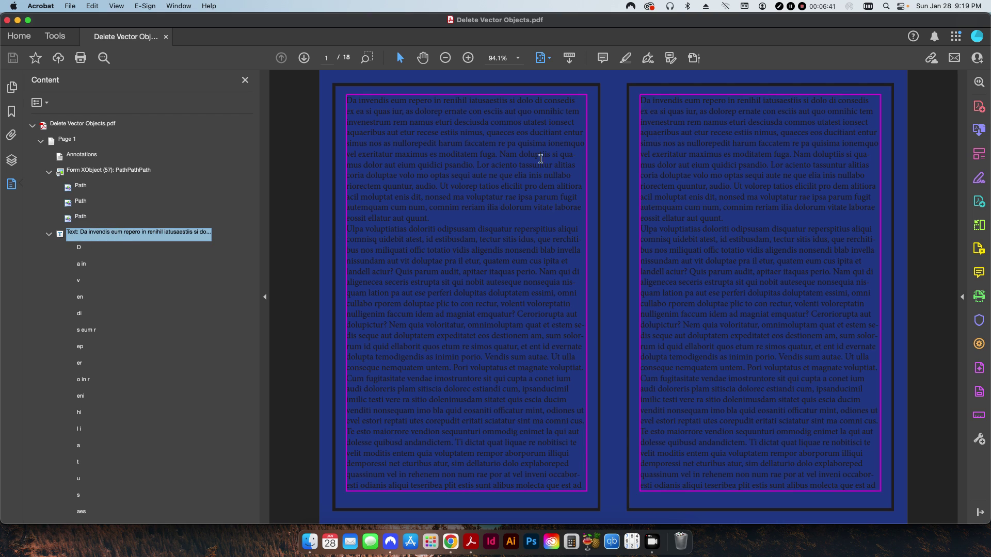
{"action": "left_click", "coordinate": [49, 234]}
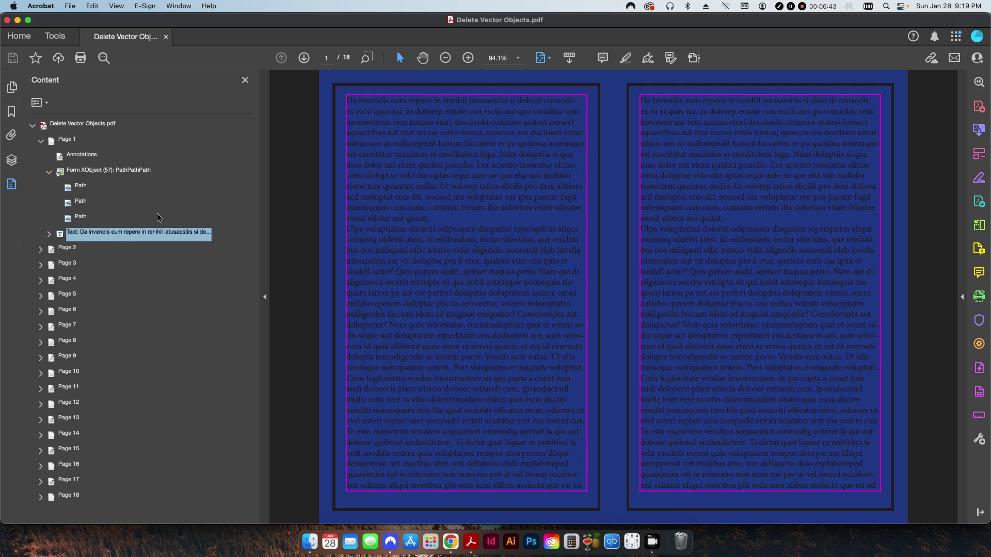
{"action": "left_click", "coordinate": [980, 368]}
{"action": "left_click", "coordinate": [903, 133]}
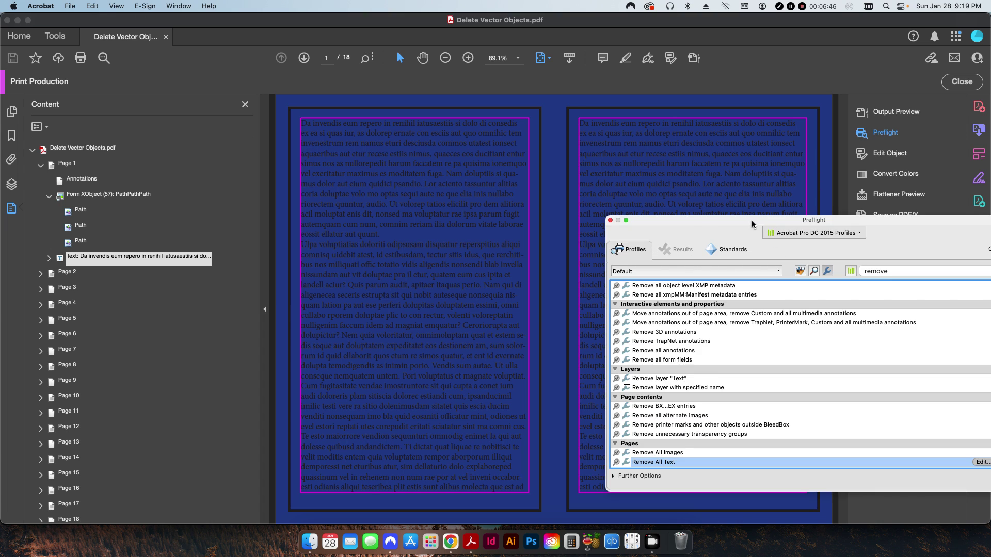
- Select the Remove All Vector Objects fixup and edit it, keeping Vector Objects as the type
{"action": "left_click_drag", "start_coordinate": [753, 223], "coordinate": [411, 163]}
{"action": "scroll", "coordinate": [405, 323], "scroll_direction": "down", "scroll_amount": 5}
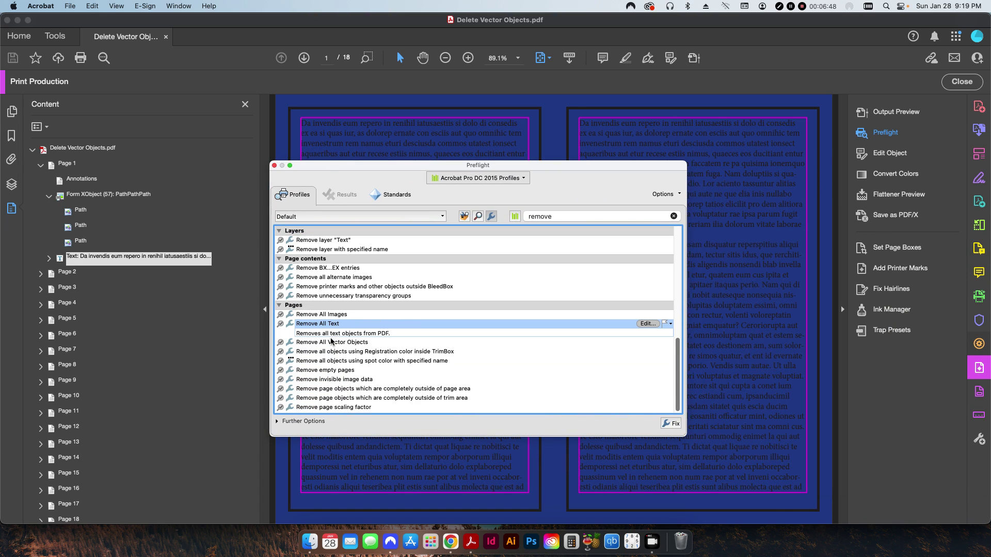
{"action": "left_click", "coordinate": [333, 334]}
{"action": "left_click", "coordinate": [648, 333]}
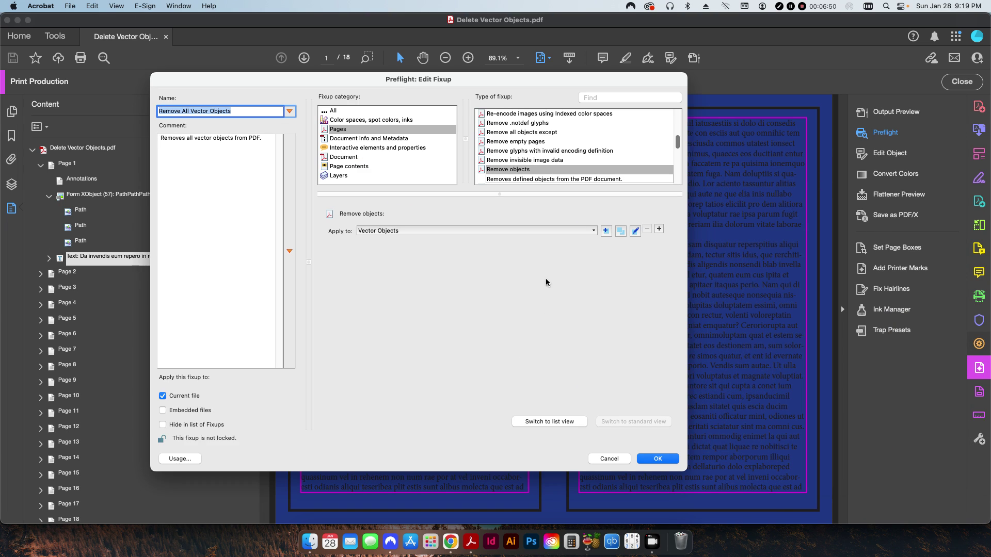
{"action": "left_click", "coordinate": [461, 231]}
{"action": "left_click", "coordinate": [461, 233]}
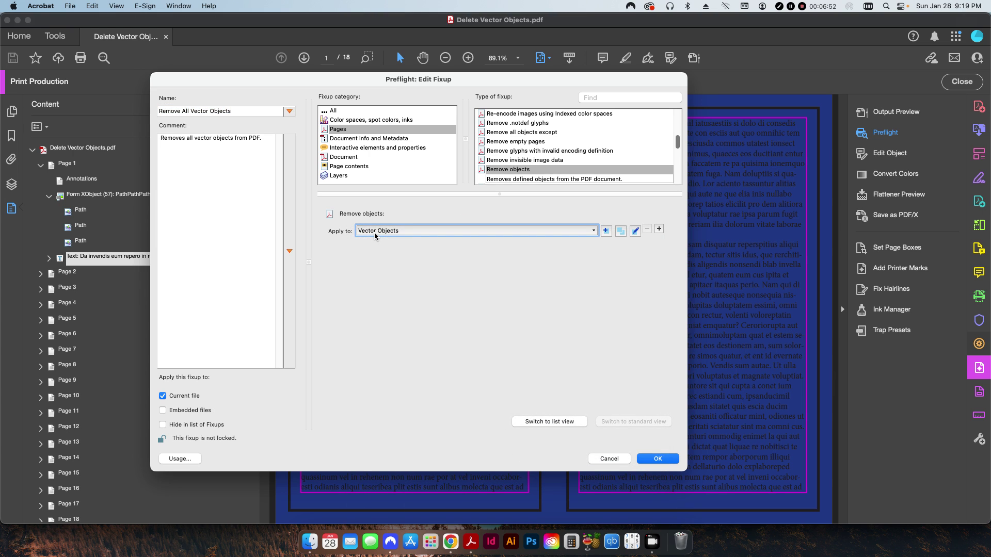
- Review the Vector Objects check's 'is vector object' condition and accept it unchanged
{"action": "left_click", "coordinate": [635, 231]}
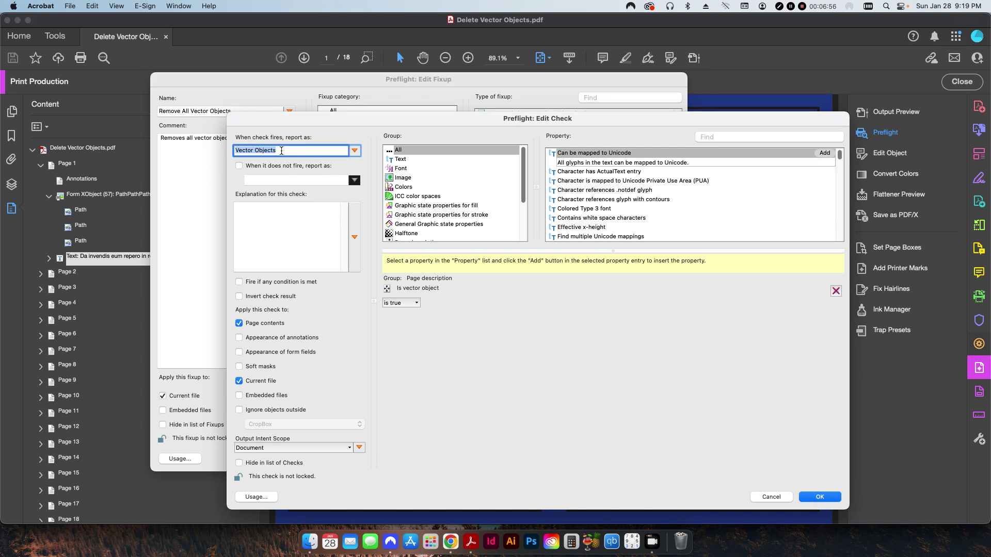
{"action": "mouse_move", "coordinate": [396, 293]}
{"action": "left_click", "coordinate": [713, 137]}
{"action": "type", "text": "is vector"}
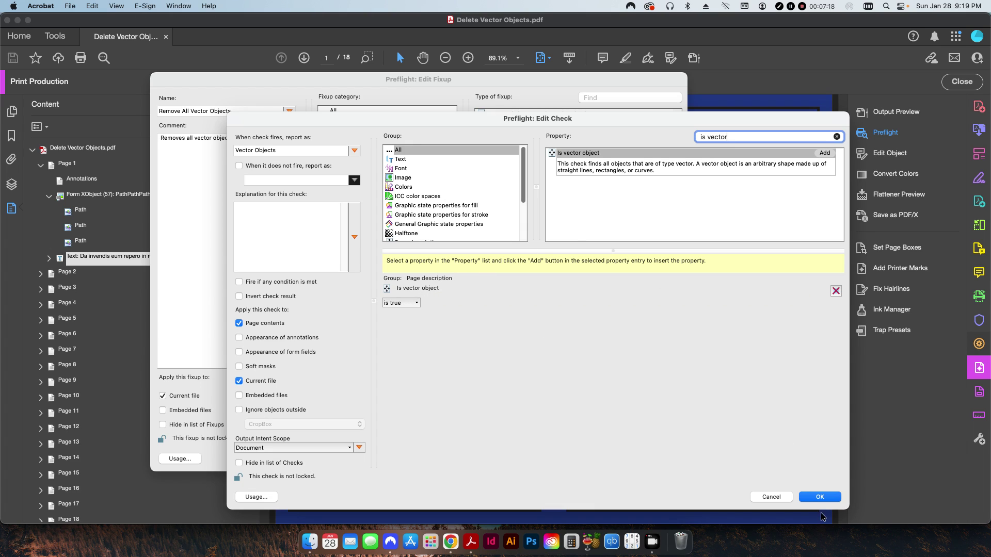
{"action": "left_click", "coordinate": [820, 497]}
{"action": "left_click", "coordinate": [656, 458]}
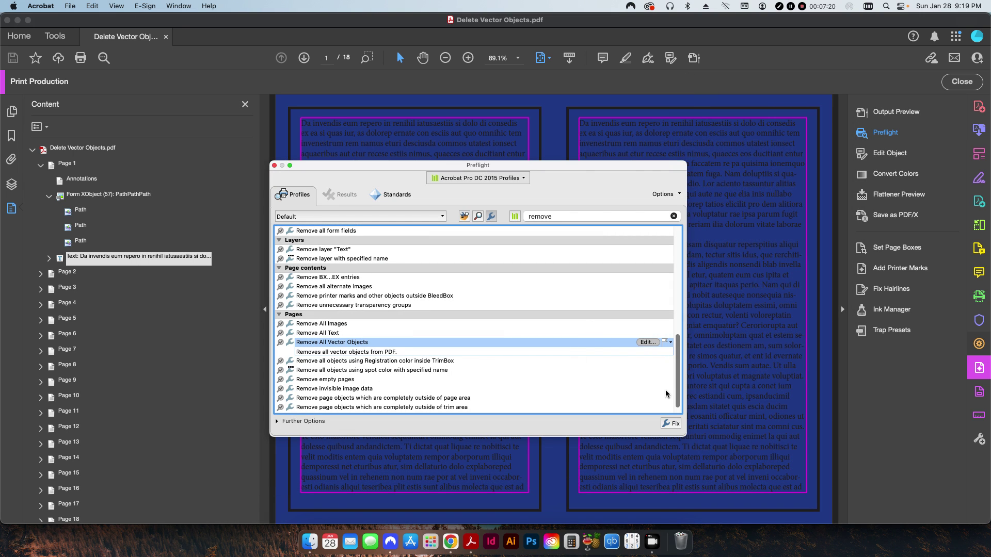
- Remove all 54 vector objects and save the result as Delete Vector Objects_VectorsRemoved.pdf
{"action": "left_click", "coordinate": [670, 423]}
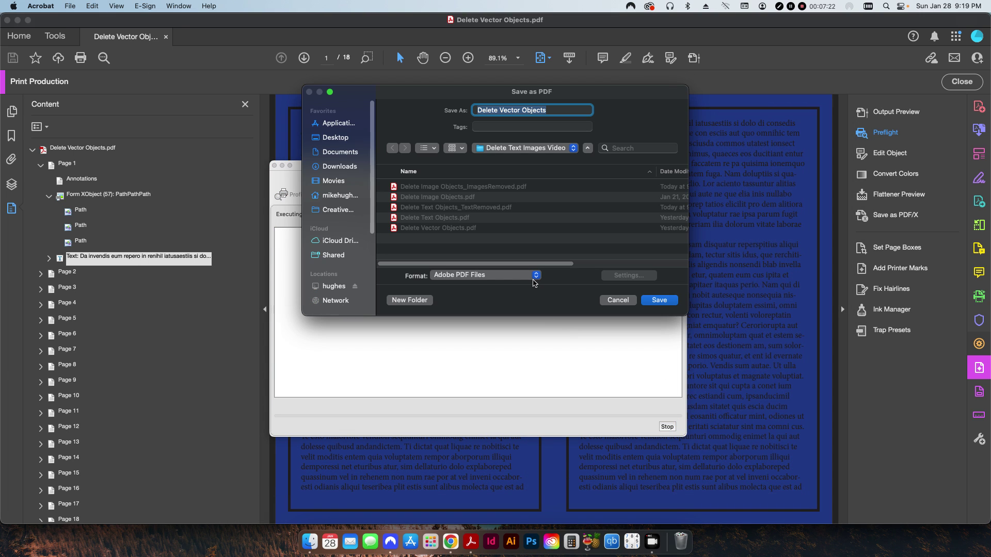
{"action": "key", "text": "Right"}
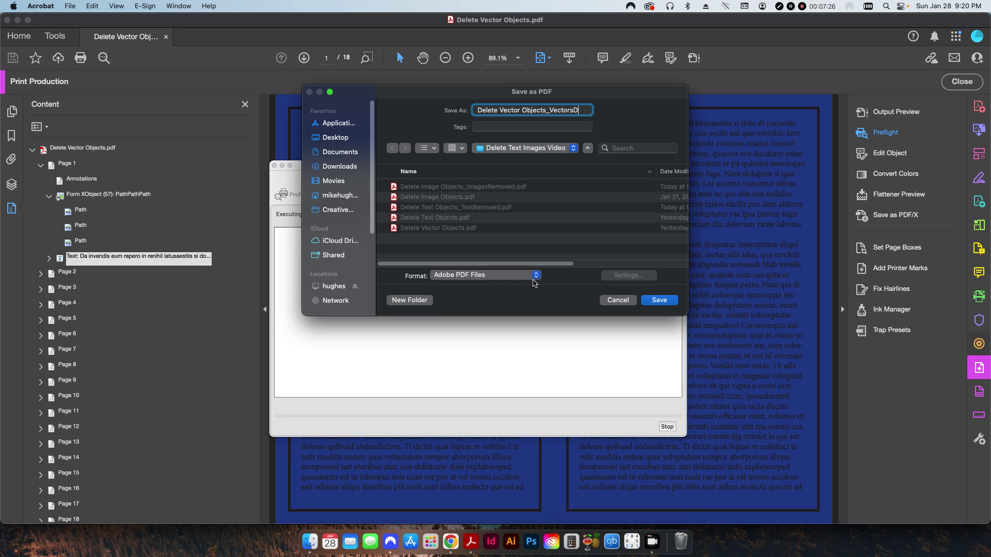
{"action": "type", "text": "_VectorsD"}
{"action": "type", "text": "emoved"}
{"action": "key", "text": "Return"}
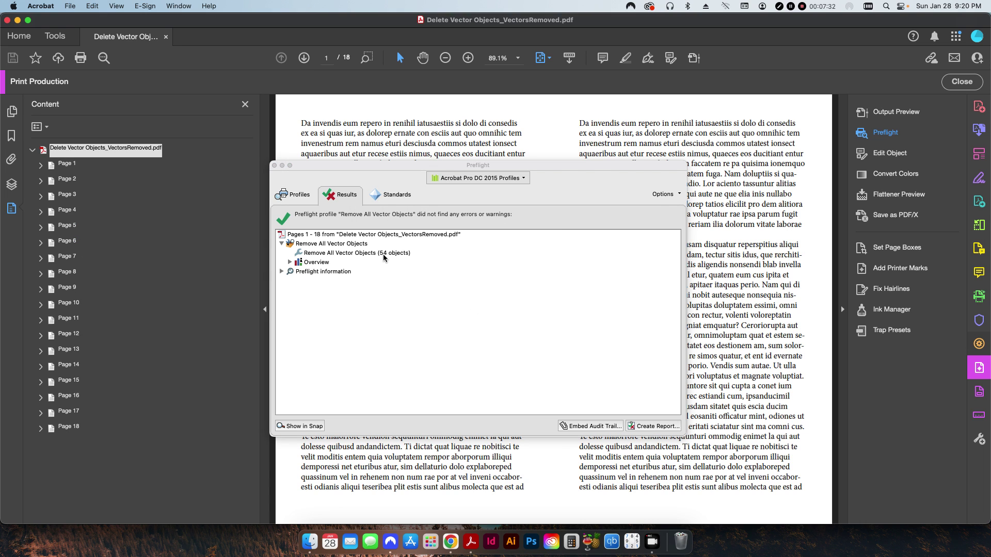
{"action": "left_click", "coordinate": [274, 165]}
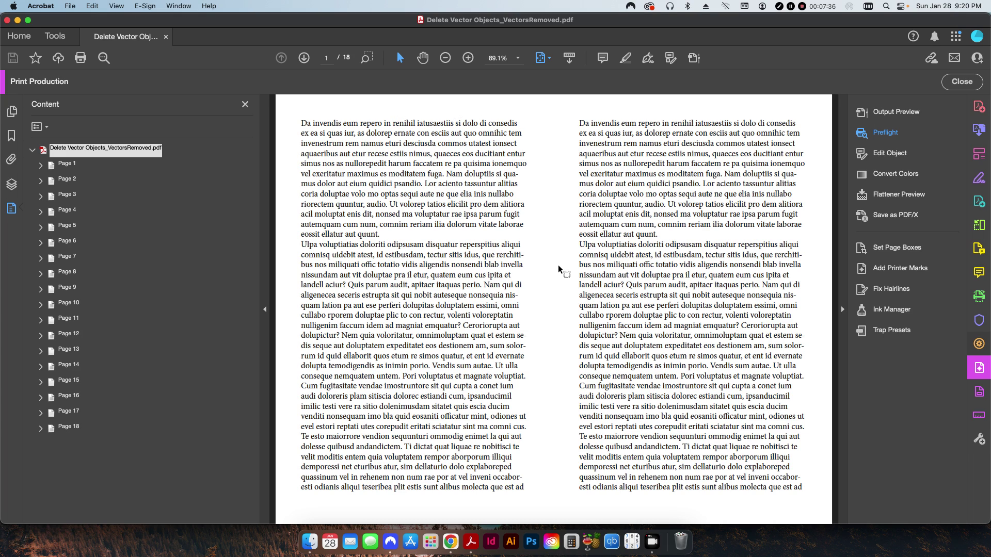
- Scroll the cleaned pages and confirm Page 1 contains only text, no paths
{"action": "scroll", "coordinate": [560, 271], "scroll_direction": "down", "scroll_amount": 1}
{"action": "scroll", "coordinate": [333, 206], "scroll_direction": "down", "scroll_amount": 6}
{"action": "left_click", "coordinate": [40, 165]}
{"action": "left_click", "coordinate": [50, 213]}
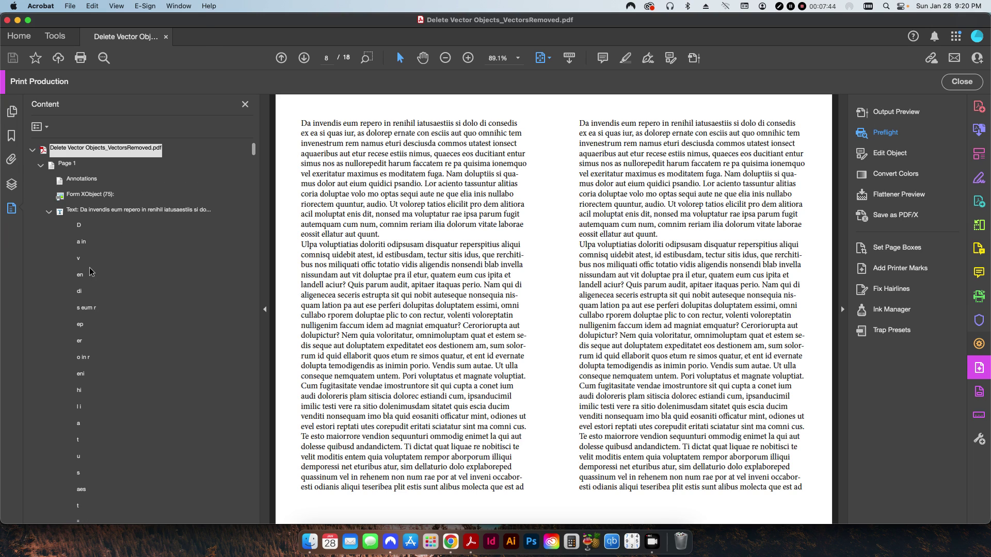
{"action": "left_click", "coordinate": [48, 212]}
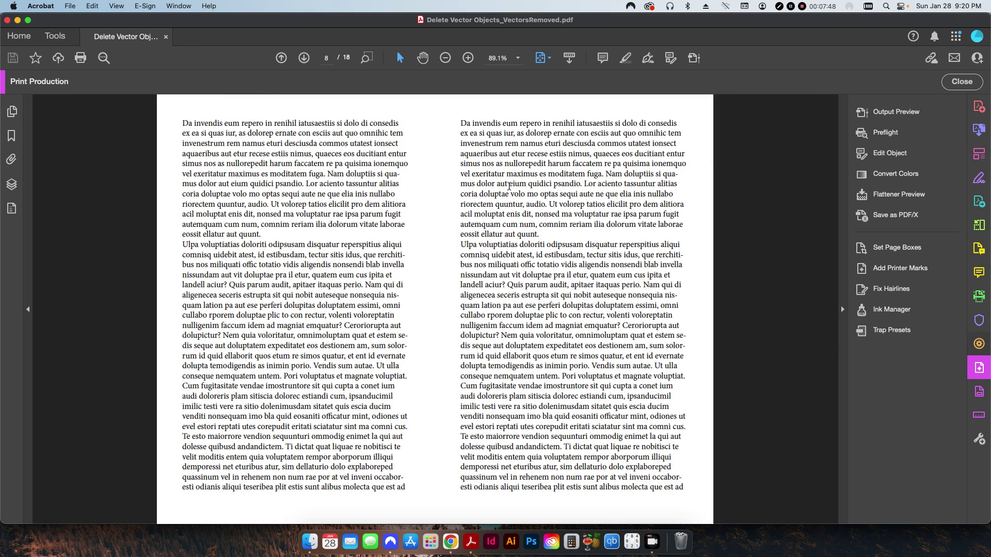
- Exit Print Production, close the cleaned document and return to Finder
{"action": "left_click", "coordinate": [963, 81]}
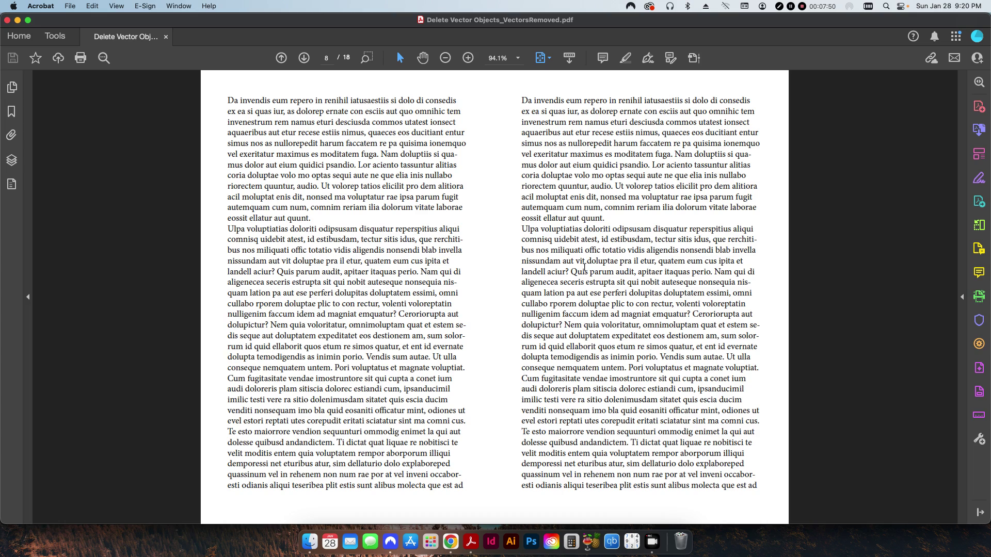
{"action": "left_click", "coordinate": [165, 37]}
{"action": "left_click", "coordinate": [384, 297]}
{"action": "left_click", "coordinate": [403, 297]}
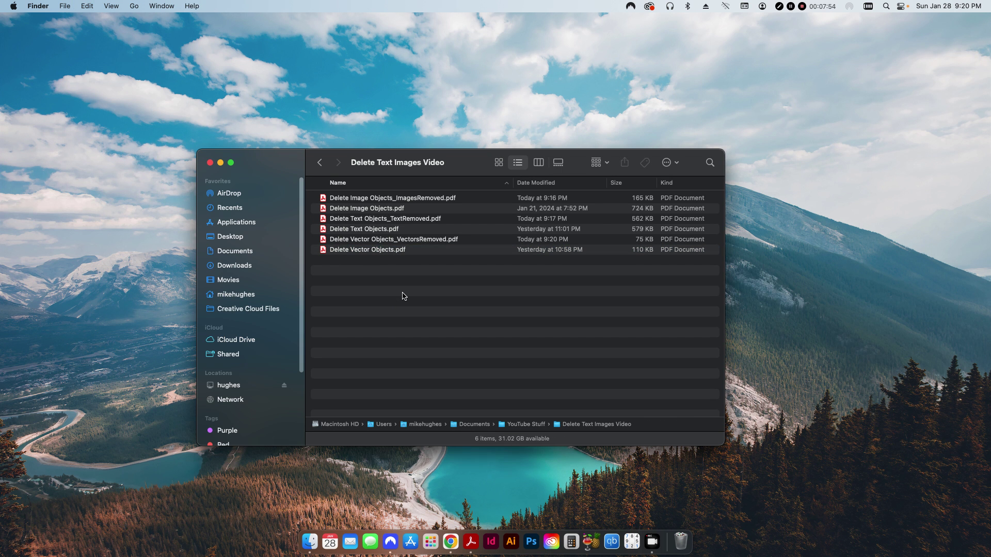